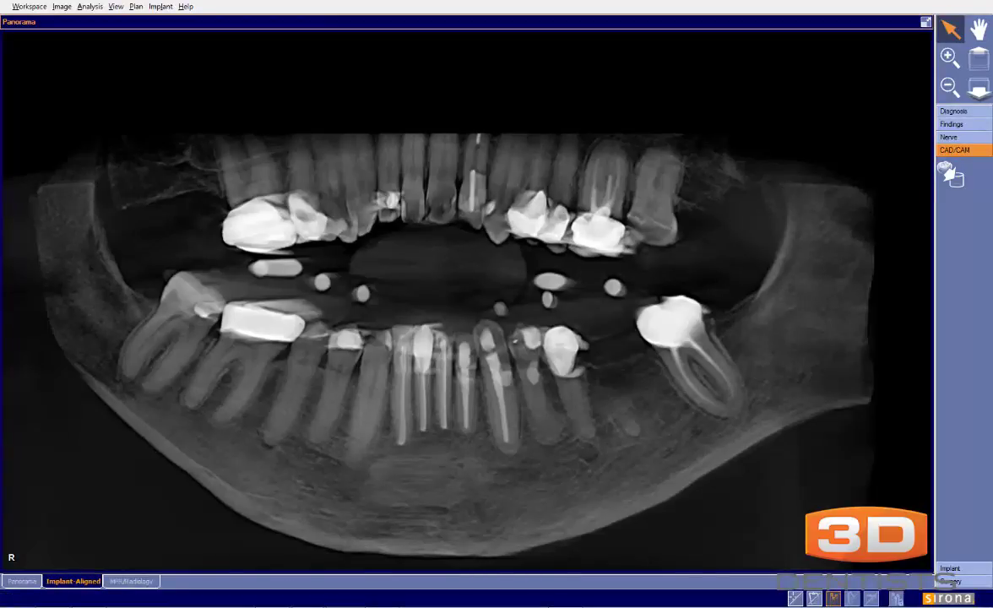
Bring the occlusal photo of the lower arch into view over the panorama.
mouse_move(758, 217)
left_mouse_down()
mouse_move(708, 219)
mouse_move(759, 215)
left_mouse_up()
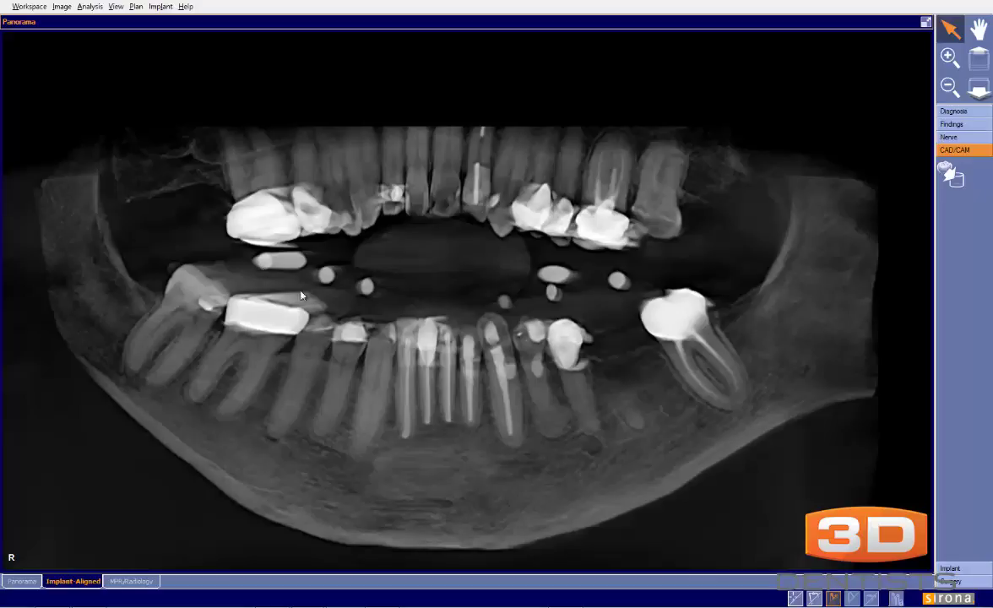
mouse_move(7, 602)
left_click_drag(992, 53, 706, 6)
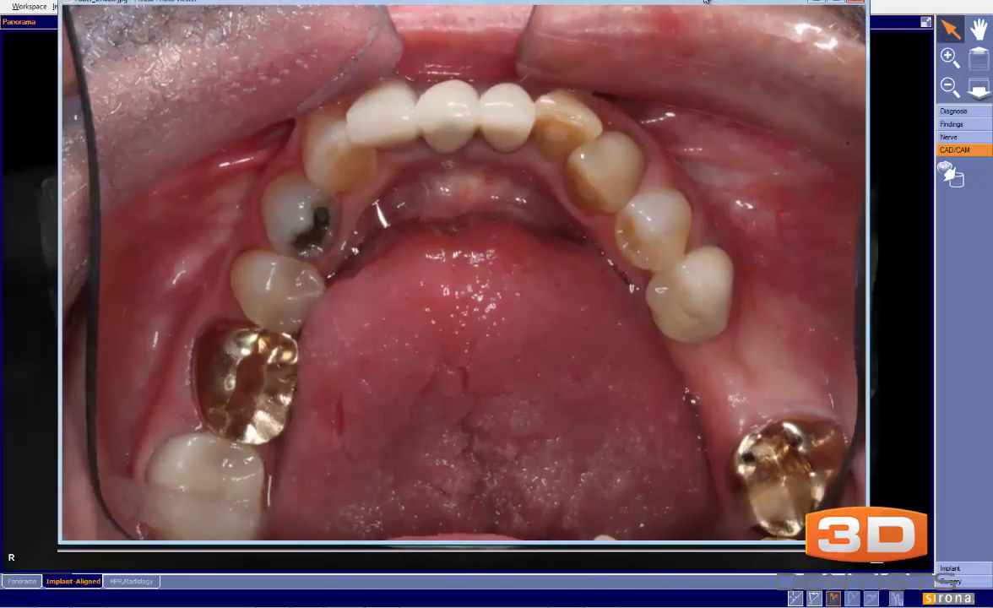
left_click_drag(581, 5, 581, 5)
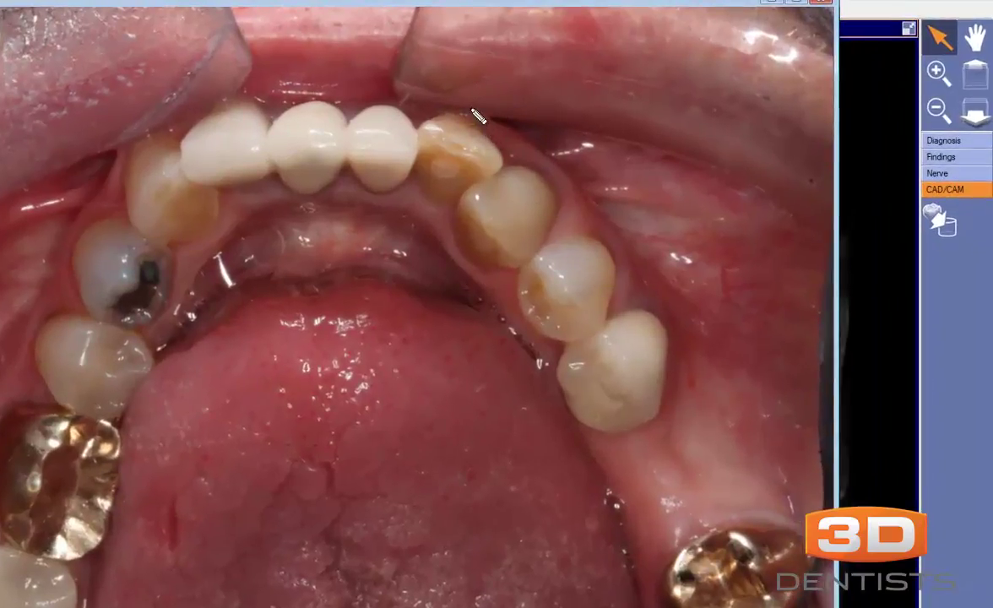
Circle the canine and two premolars beside the gap-side crown on the photo and write tooth numbers on them.
mouse_move(474, 114)
left_mouse_down()
mouse_move(419, 129)
mouse_move(444, 243)
mouse_move(583, 351)
mouse_move(584, 230)
mouse_move(460, 93)
left_mouse_up()
left_click_drag(454, 151, 478, 168)
mouse_move(492, 205)
left_mouse_down()
mouse_move(510, 222)
mouse_move(527, 212)
mouse_move(522, 193)
mouse_move(525, 206)
left_mouse_up()
mouse_move(543, 290)
left_mouse_down()
mouse_move(559, 285)
mouse_move(554, 310)
left_mouse_up()
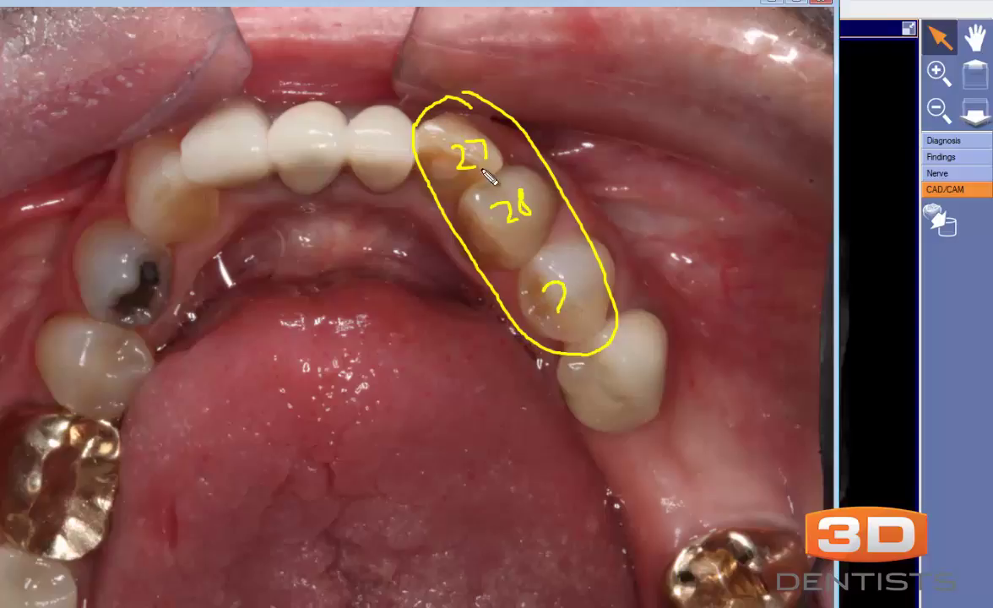
mouse_move(485, 128)
left_mouse_down()
mouse_move(484, 158)
mouse_move(475, 144)
left_mouse_up()
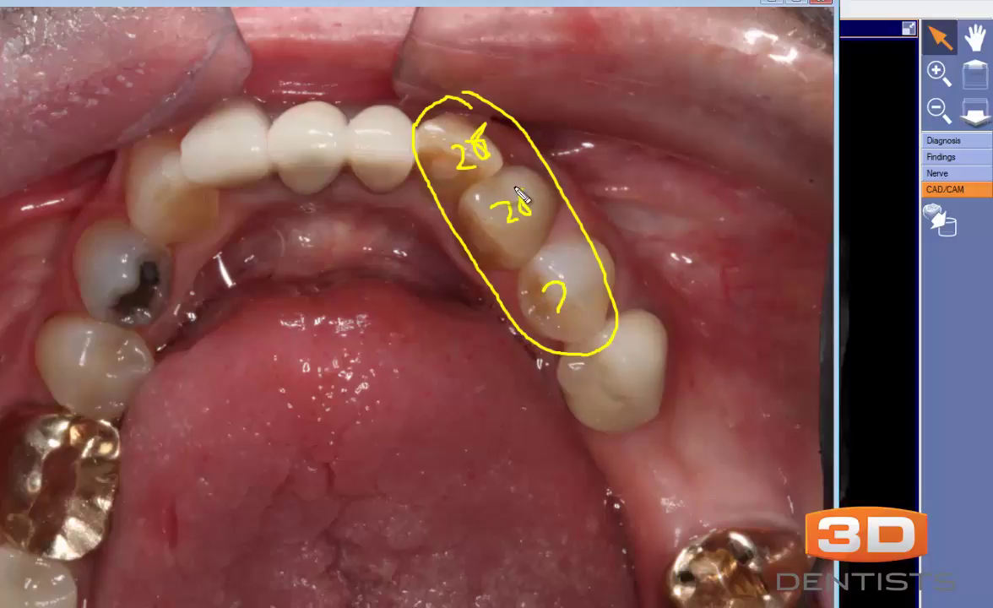
mouse_move(516, 190)
left_mouse_down()
mouse_move(528, 214)
mouse_move(511, 194)
left_mouse_up()
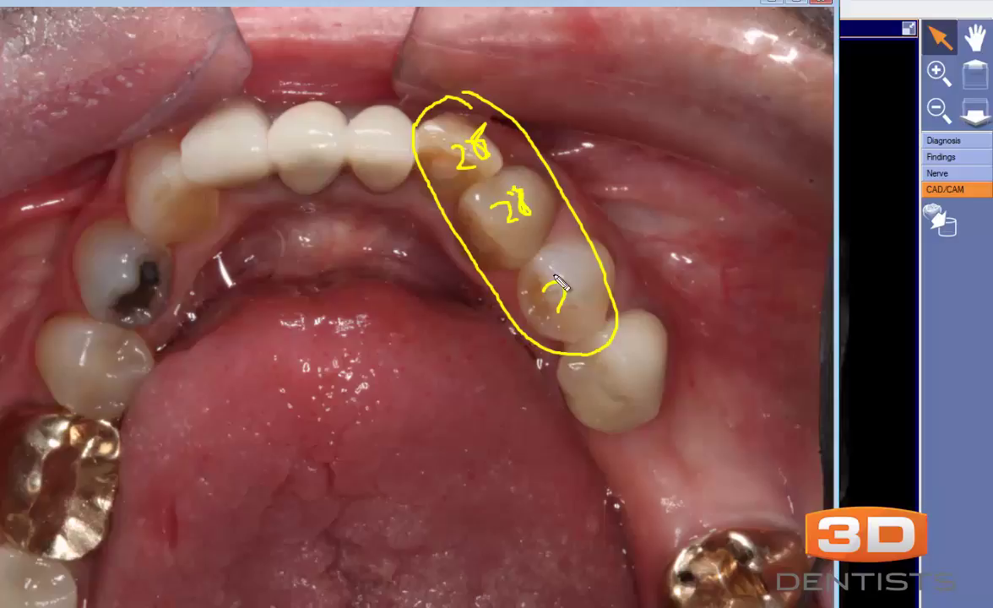
mouse_move(540, 289)
left_mouse_down()
mouse_move(557, 317)
mouse_move(596, 310)
mouse_move(582, 311)
mouse_move(596, 279)
left_mouse_up()
Circle the three teeth on the opposite side of the arch and label them 22, 21 and 20.
mouse_move(182, 141)
left_mouse_down()
mouse_move(88, 207)
mouse_move(109, 302)
mouse_move(126, 325)
mouse_move(68, 302)
mouse_move(98, 407)
mouse_move(176, 221)
mouse_move(161, 140)
mouse_move(139, 205)
left_mouse_up()
mouse_move(148, 167)
left_mouse_down()
mouse_move(177, 164)
mouse_move(190, 196)
left_mouse_up()
left_click_drag(98, 255, 128, 272)
left_click_drag(120, 234, 124, 262)
mouse_move(71, 350)
left_mouse_down()
mouse_move(106, 369)
mouse_move(128, 344)
left_mouse_up()
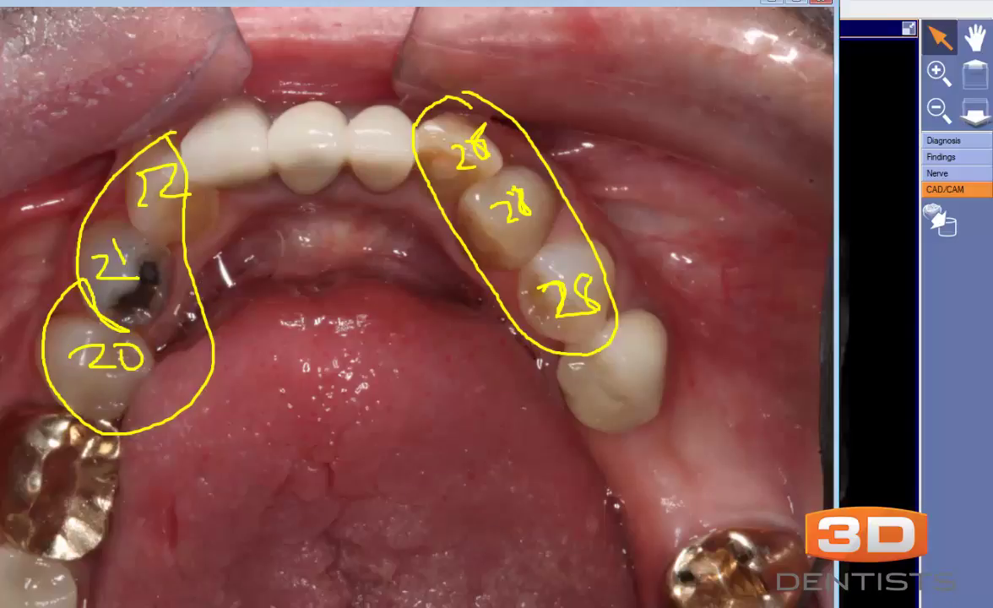
Clear the annotated photo from view and restore the multi-view layout of the Implant-Aligned workspace.
key("Escape")
mouse_move(511, 4)
left_mouse_down()
mouse_move(607, 24)
mouse_move(992, 24)
left_mouse_up()
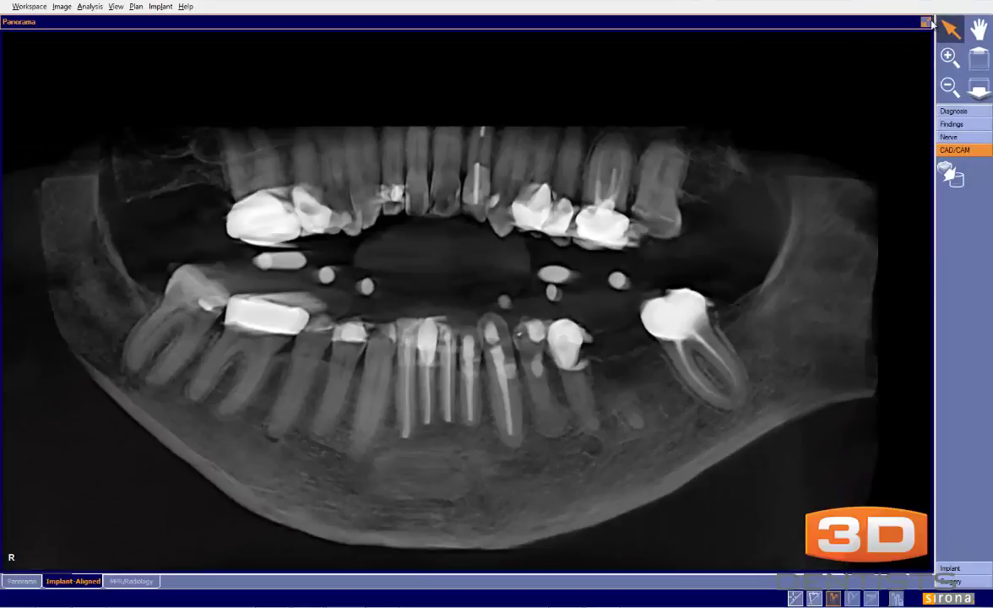
left_click(911, 27)
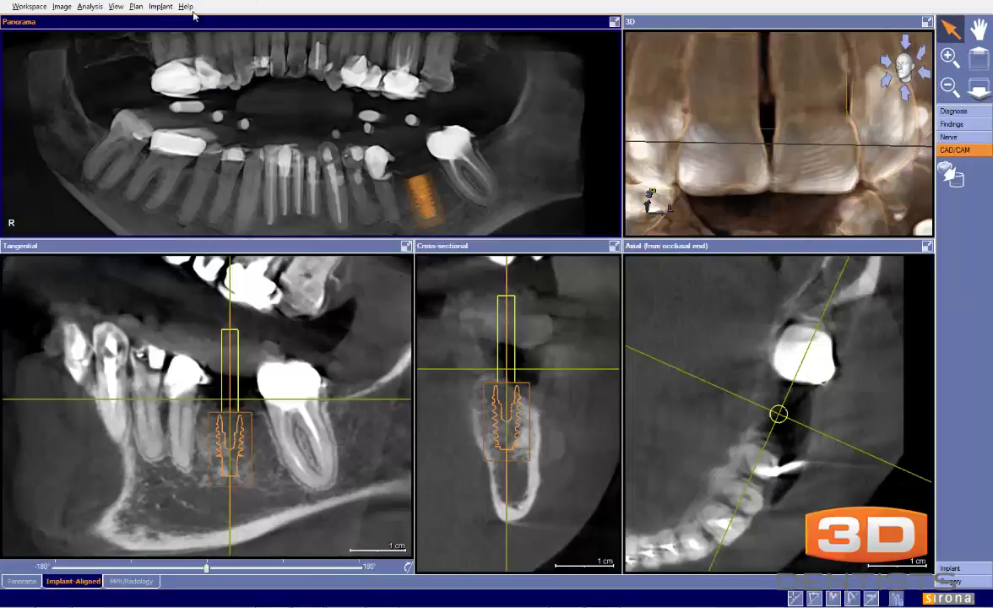
Duplicate the current implant plan.
left_click(137, 7)
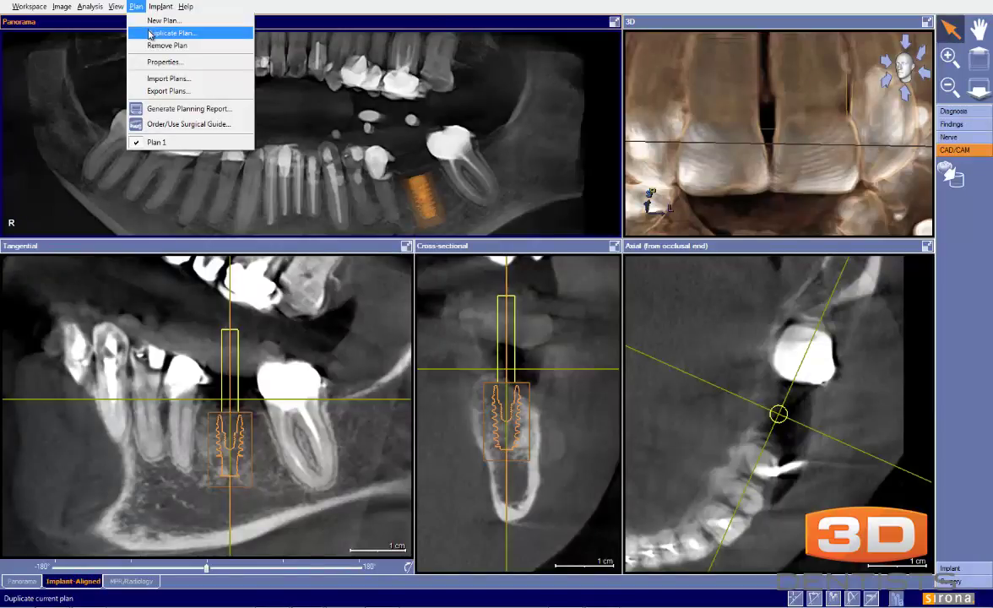
left_click(169, 33)
left_click(361, 314)
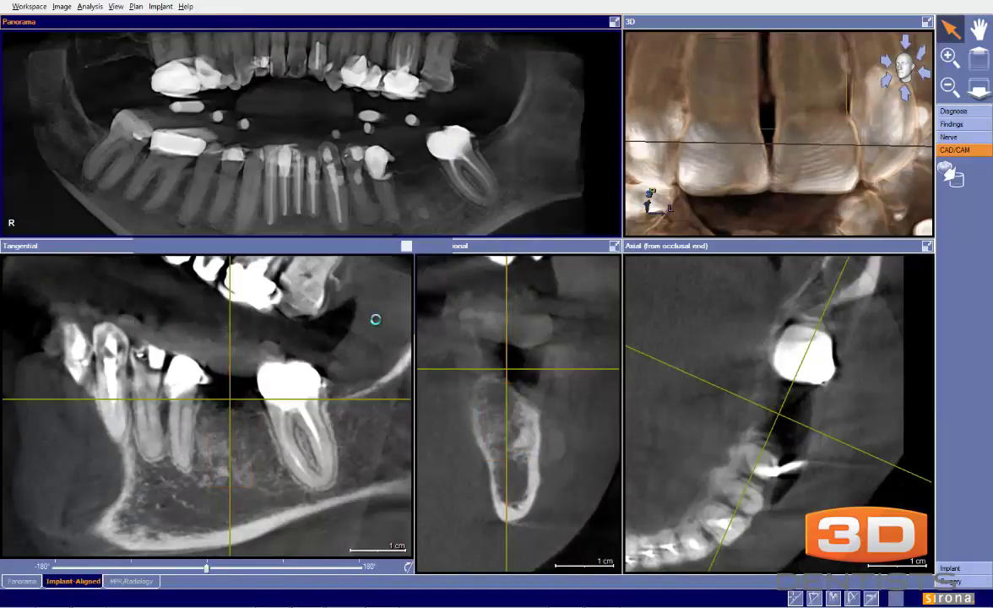
Hide the findings and examine the missing molar site enlarged in the panorama.
left_click(686, 422)
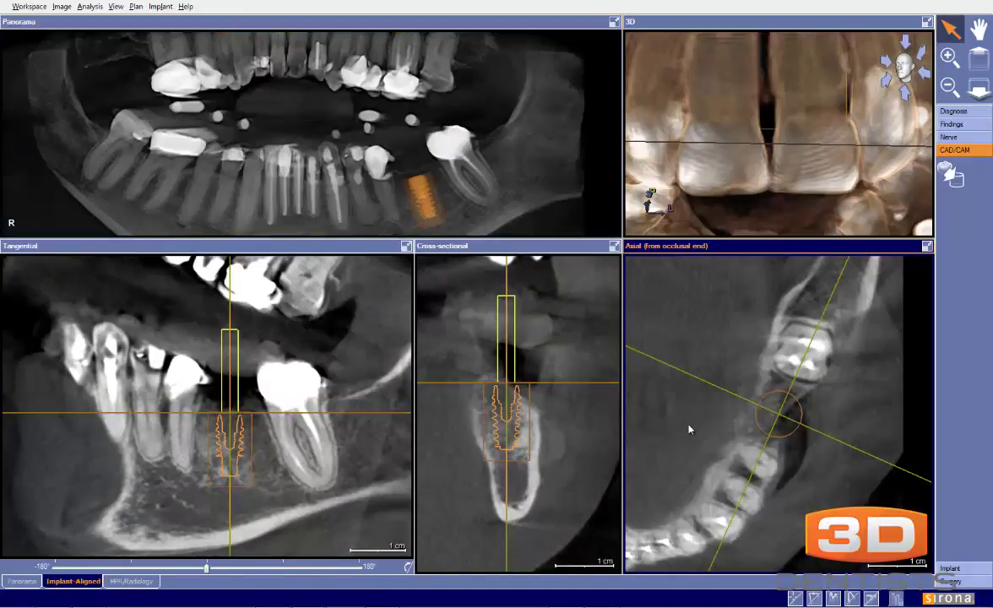
scroll(686, 422, "up", 1)
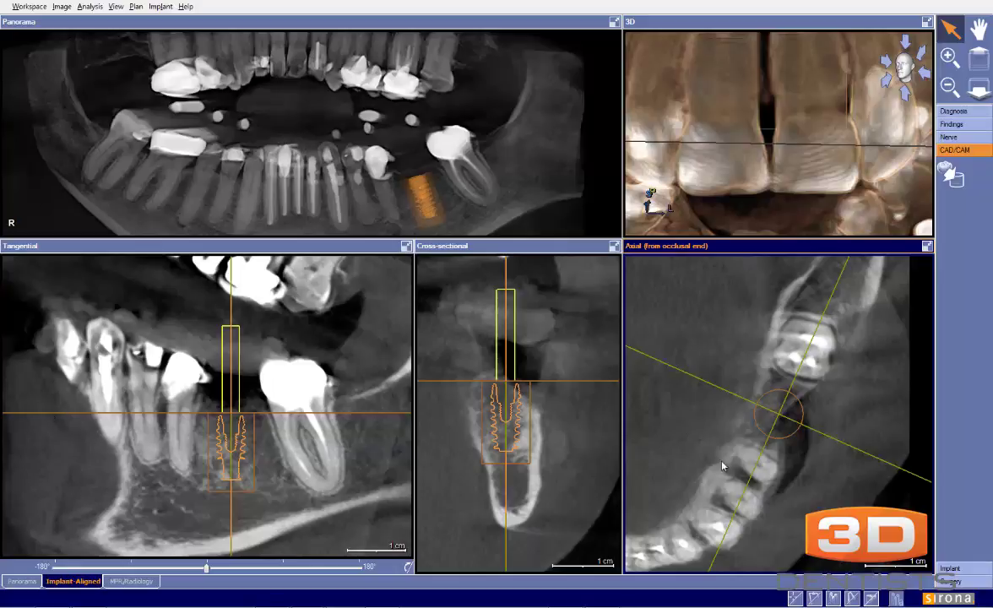
left_click(834, 597)
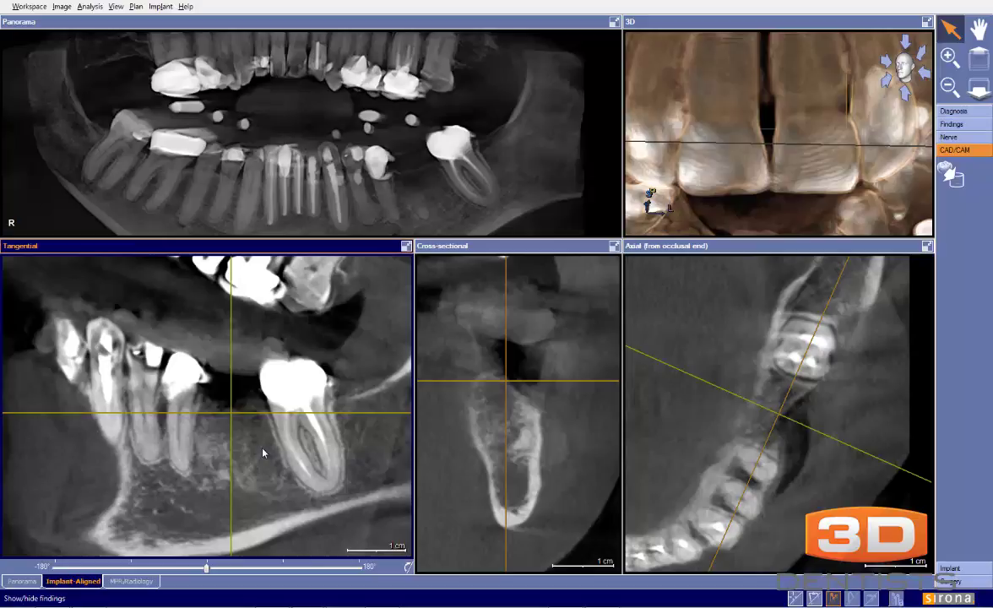
left_click(311, 157)
scroll(335, 173, "up", 2)
scroll(335, 172, "up", 4)
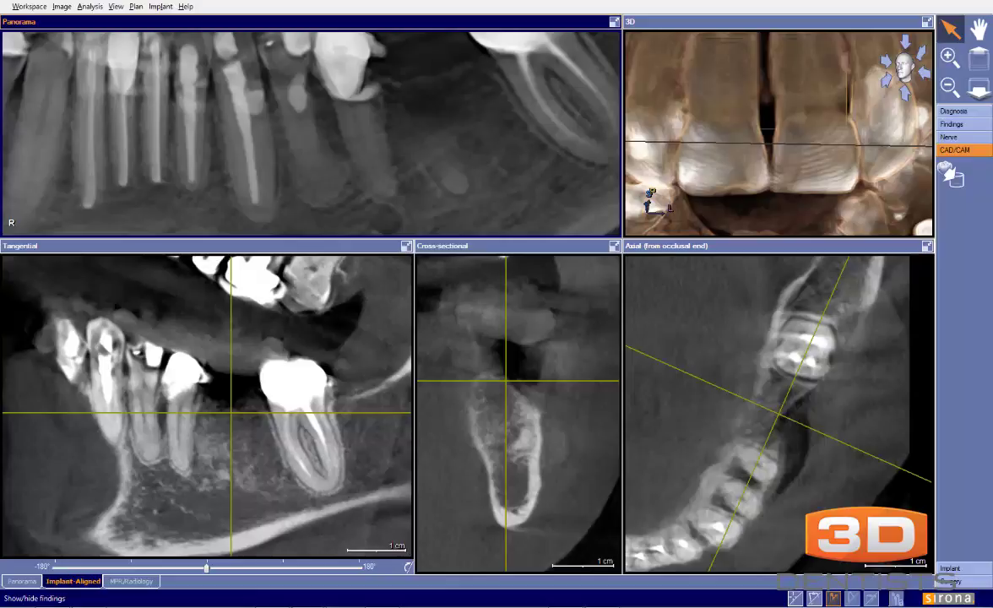
mouse_move(440, 127)
left_mouse_down()
mouse_move(404, 140)
mouse_move(502, 207)
mouse_move(402, 111)
left_mouse_up()
Switch to the Panorama workspace and center the slicing window on the dense spot in the bone below the missing molar.
left_click(23, 581)
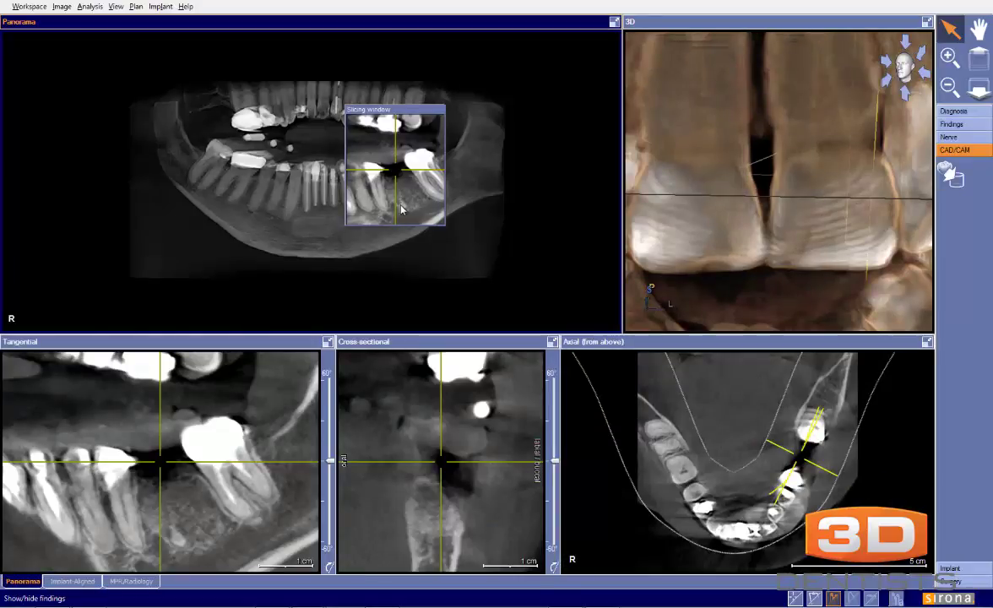
double_click(401, 206)
scroll(455, 248, "up", 3)
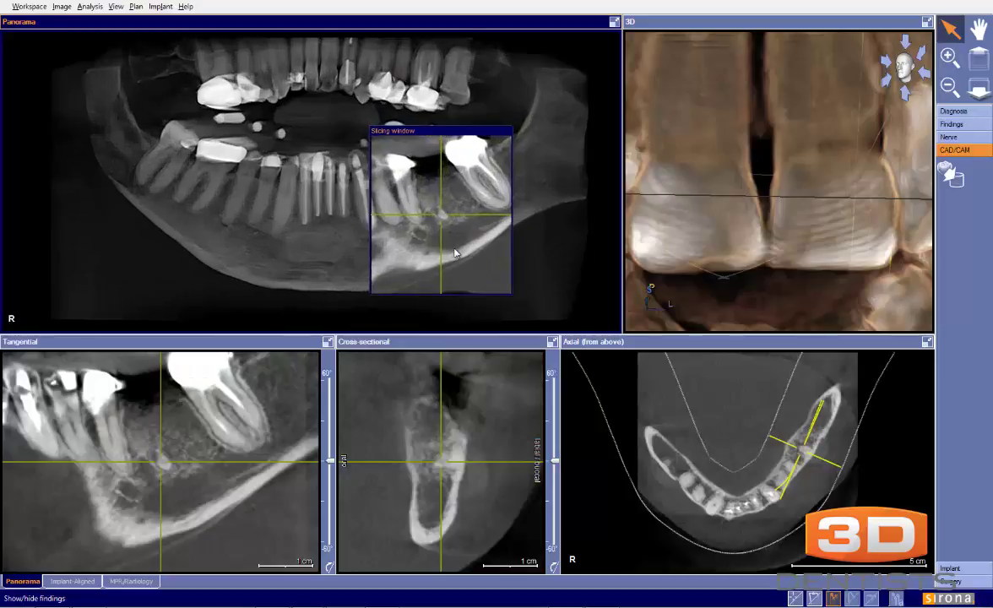
scroll(454, 251, "up", 3)
middle_click_drag(283, 237, 270, 209)
Tilt the tangential slice and outline the dense area against the buccal wall in the cross-sectional view.
mouse_move(392, 447)
left_mouse_down()
mouse_move(390, 437)
mouse_move(390, 457)
left_mouse_up()
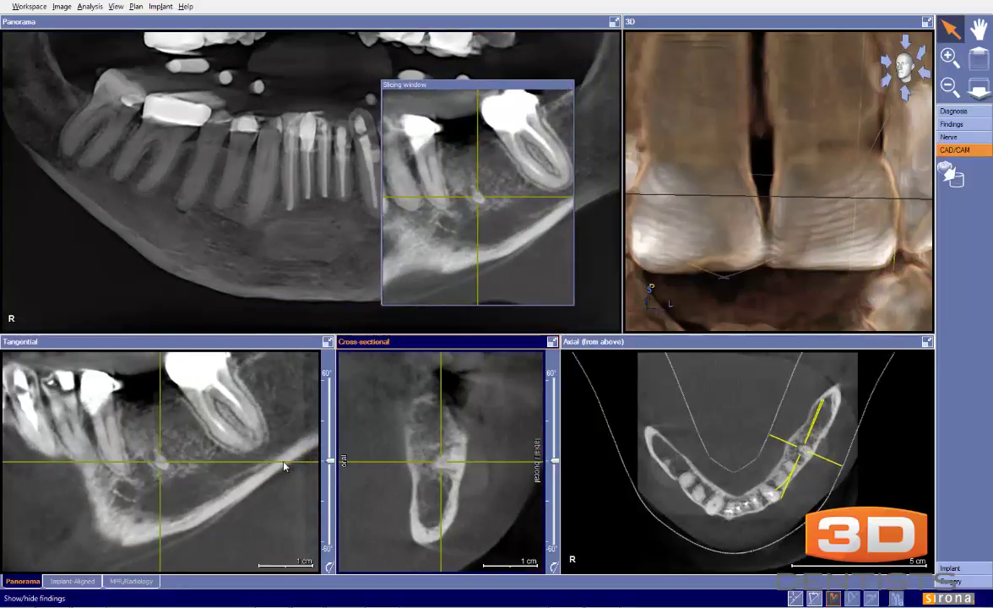
left_click_drag(330, 462, 333, 492)
scroll(265, 498, "up", 4)
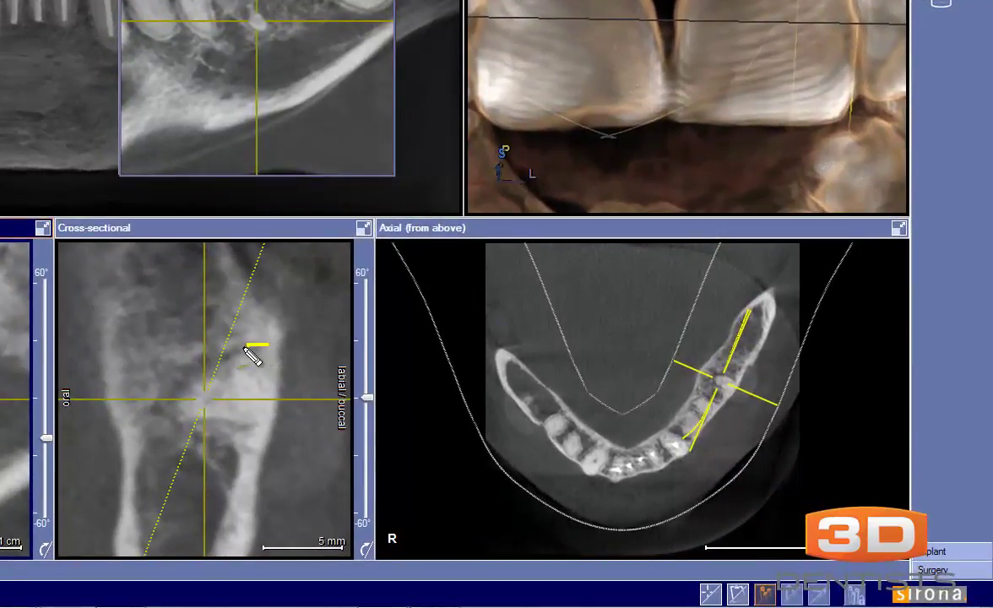
mouse_move(247, 347)
left_mouse_down()
mouse_move(198, 365)
mouse_move(174, 400)
mouse_move(259, 422)
mouse_move(281, 381)
mouse_move(275, 331)
mouse_move(275, 411)
mouse_move(273, 331)
mouse_move(275, 410)
mouse_move(280, 342)
mouse_move(277, 401)
mouse_move(307, 366)
left_mouse_up()
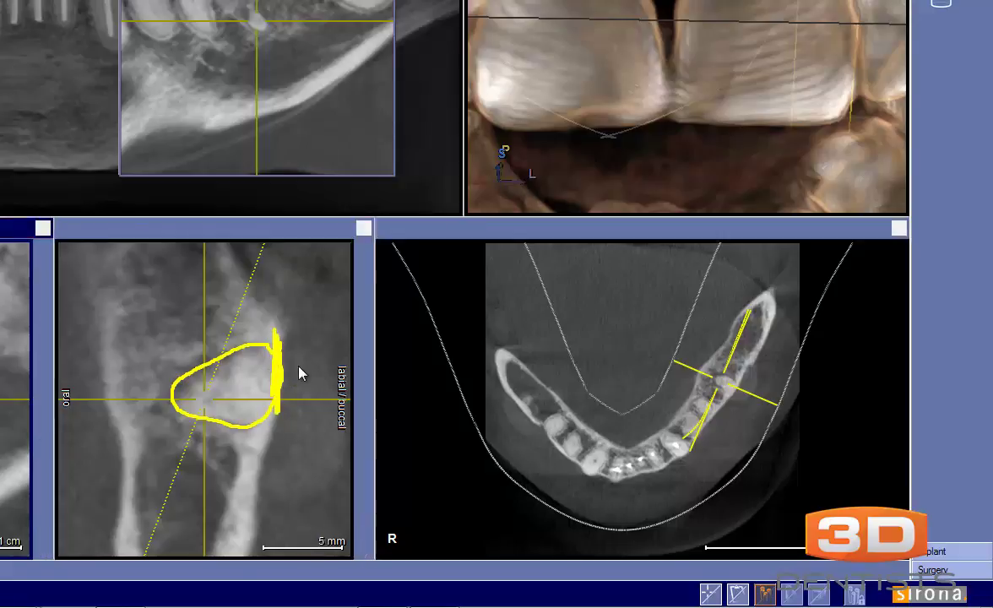
key("Escape")
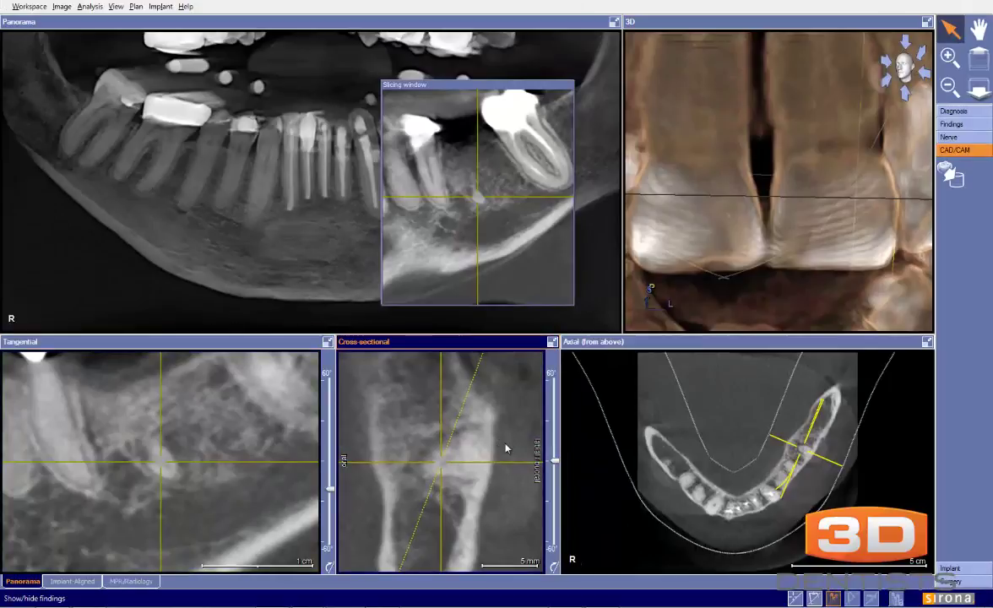
Reset the tilt of the tangential slice.
scroll(507, 446, "down", 3)
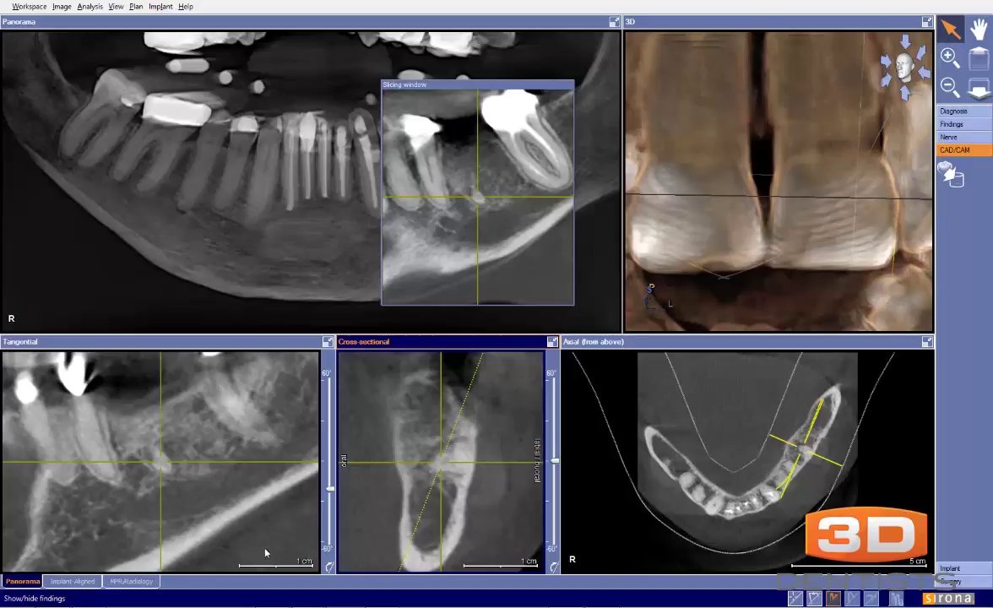
left_click(329, 566)
left_click(515, 524)
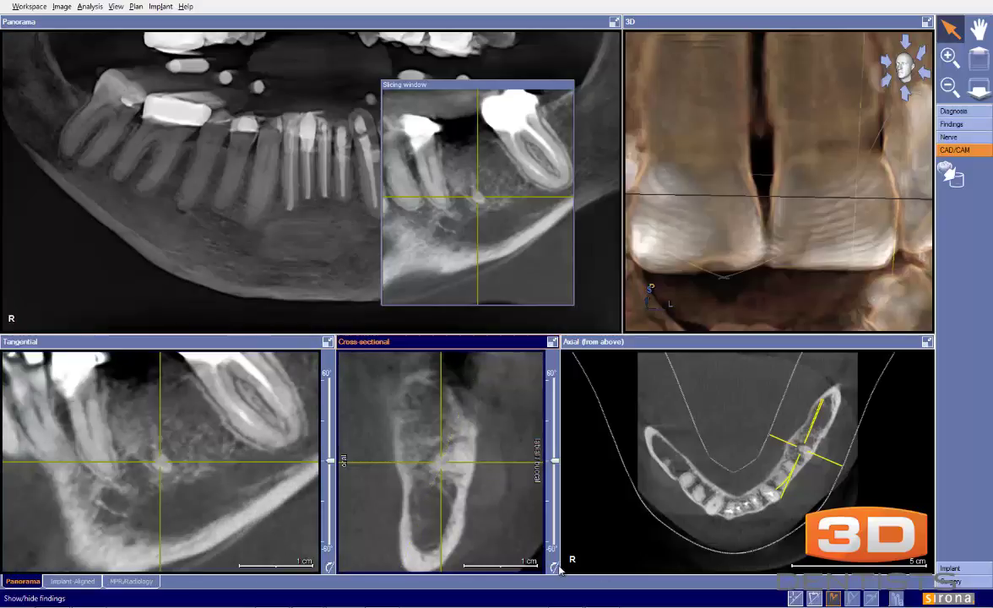
mouse_move(223, 502)
left_mouse_down()
mouse_move(222, 492)
mouse_move(224, 501)
left_mouse_up()
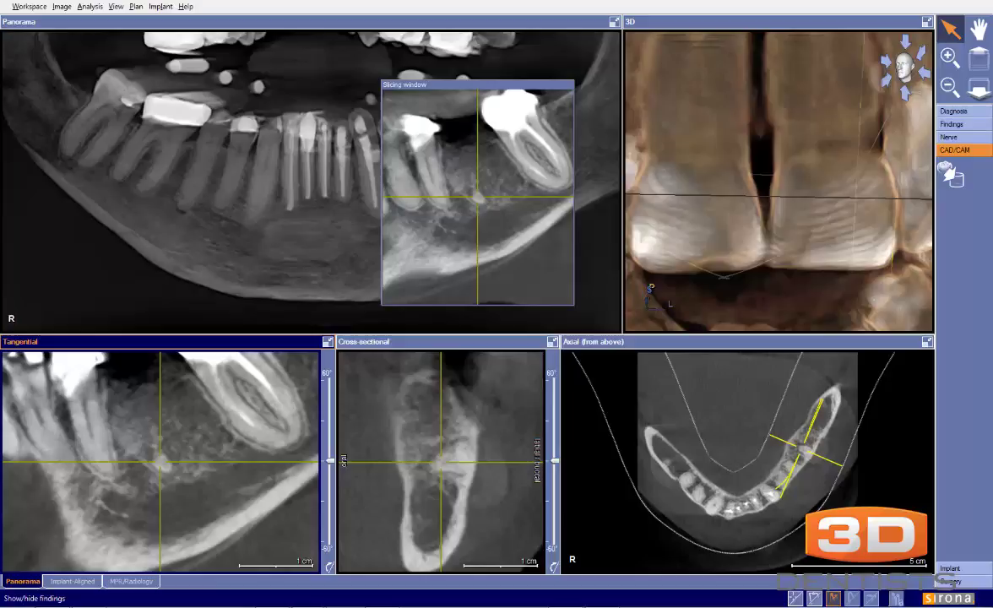
Trace both borders of the nerve canal in the tangential view and draw an arrow between the dense spot and the canal.
mouse_move(312, 439)
left_mouse_down()
mouse_move(251, 472)
mouse_move(150, 501)
mouse_move(117, 497)
left_mouse_up()
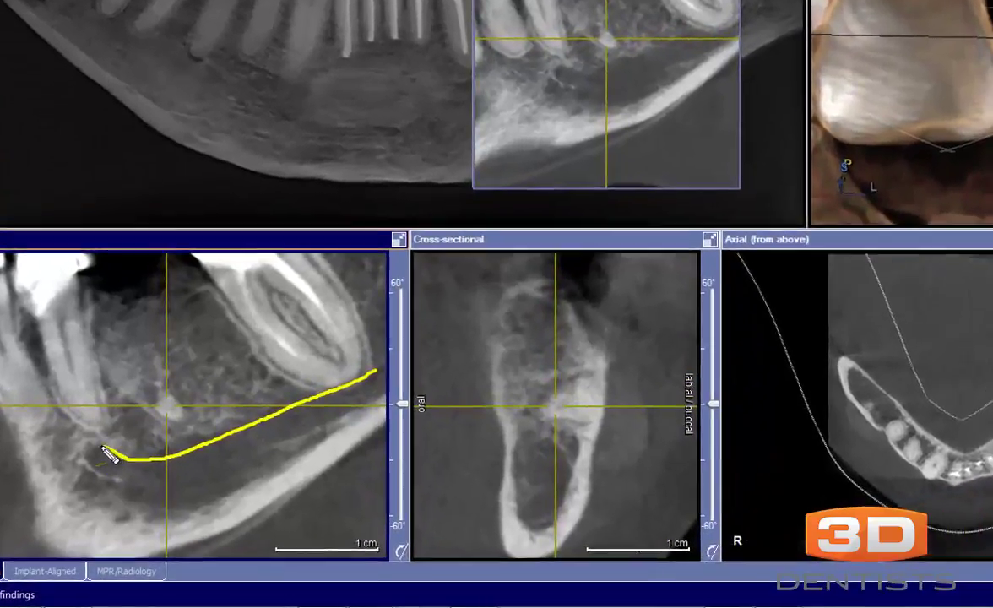
mouse_move(108, 453)
left_mouse_down()
mouse_move(91, 468)
mouse_move(169, 486)
mouse_move(290, 448)
mouse_move(393, 390)
left_mouse_up()
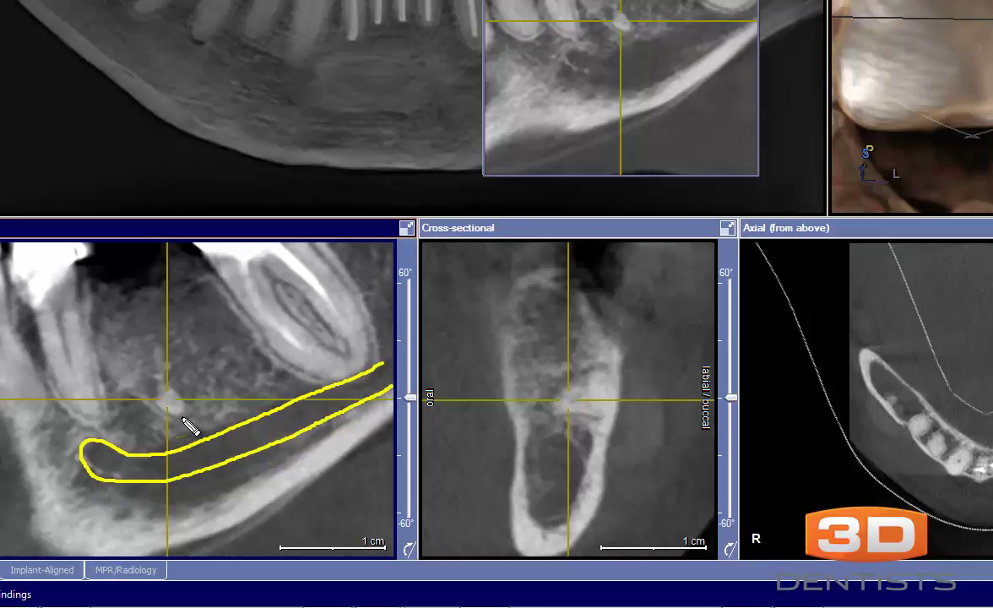
mouse_move(181, 417)
left_mouse_down()
mouse_move(194, 408)
mouse_move(187, 404)
left_mouse_up()
Circle the dense area and the nerve canal below it in the cross-sectional view, and clear the markings.
mouse_move(623, 364)
left_mouse_down()
mouse_move(563, 376)
mouse_move(573, 417)
mouse_move(622, 399)
mouse_move(619, 369)
left_mouse_up()
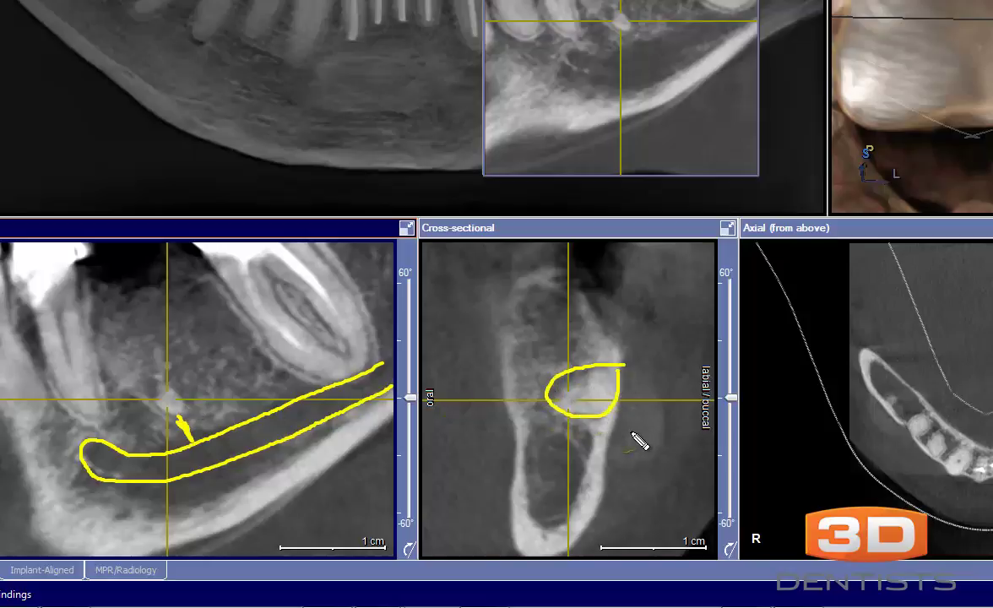
mouse_move(575, 439)
left_mouse_down()
mouse_move(539, 441)
mouse_move(560, 463)
mouse_move(572, 445)
left_mouse_up()
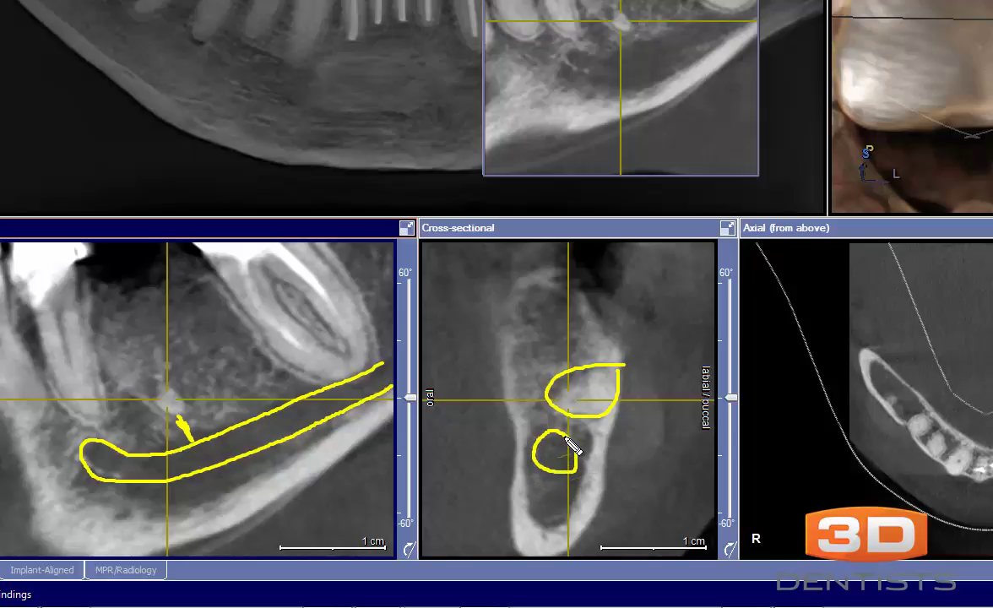
key("Escape")
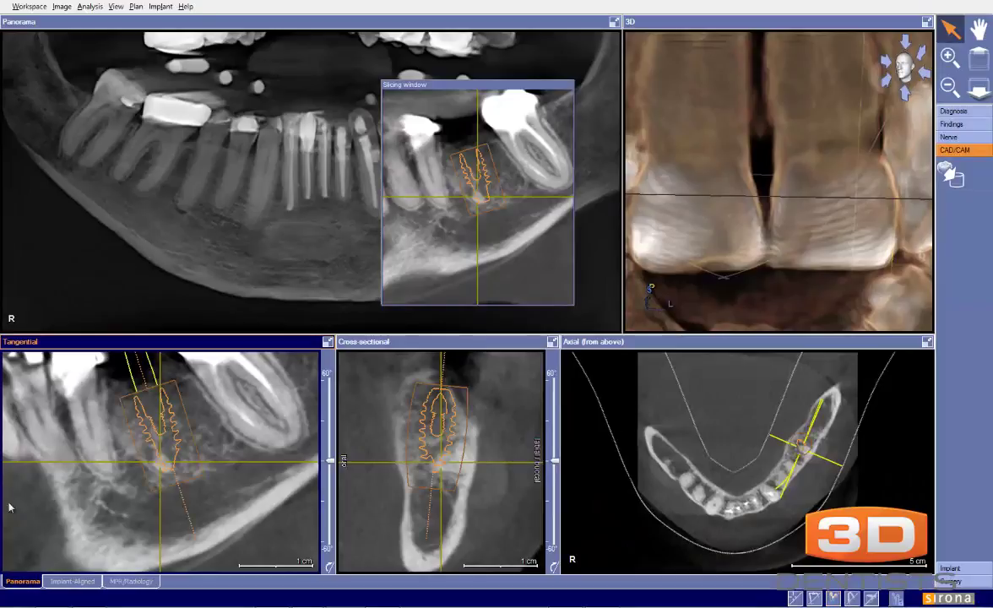
Outline the mandible around the implant in the cross-sectional view of the Implant-Aligned workspace, and clear the outline.
left_click(76, 581)
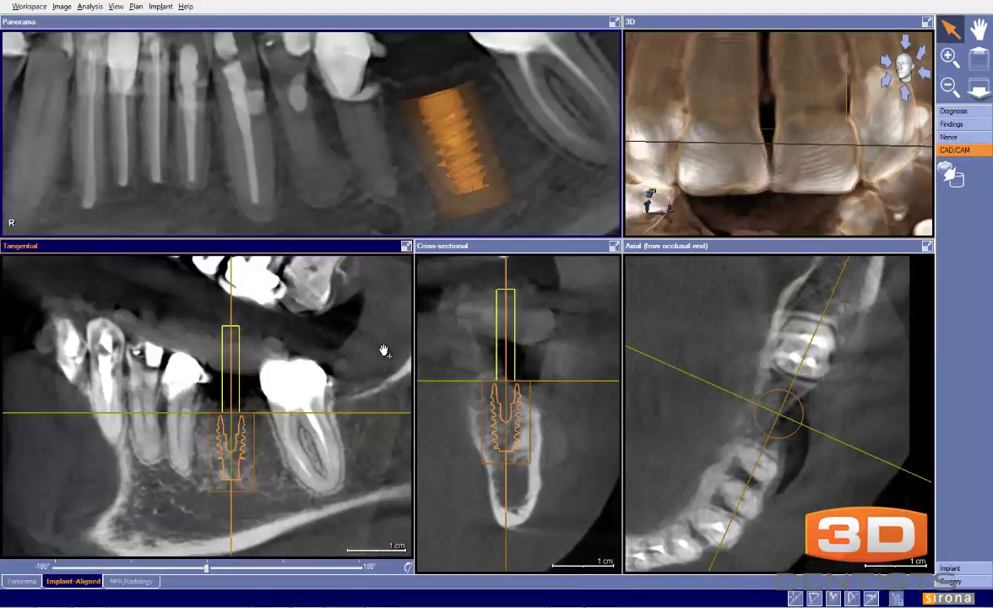
scroll(384, 358, "down", 2)
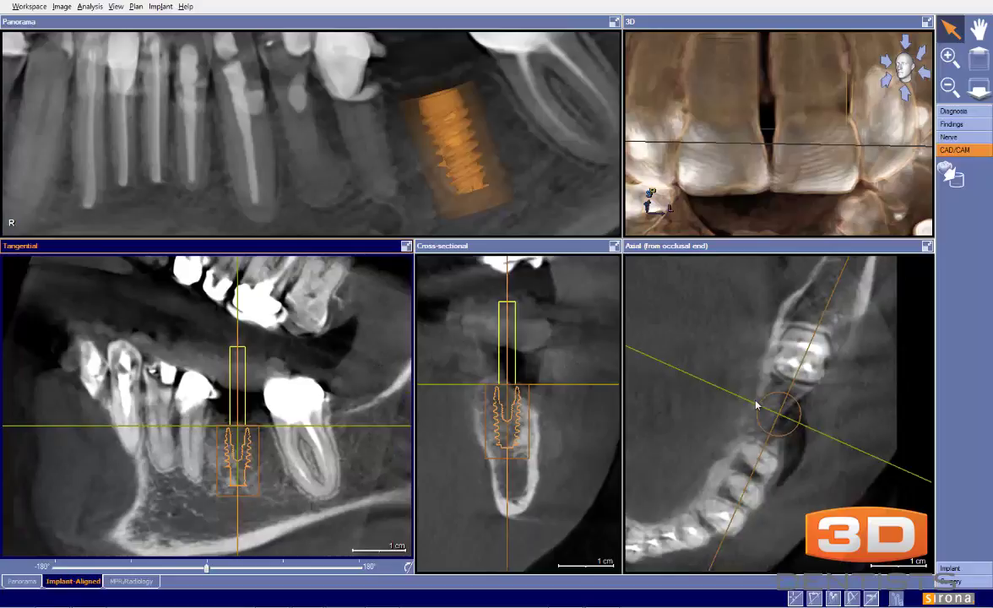
left_click(742, 403)
scroll(743, 403, "up", 2)
left_click_drag(566, 404, 561, 366)
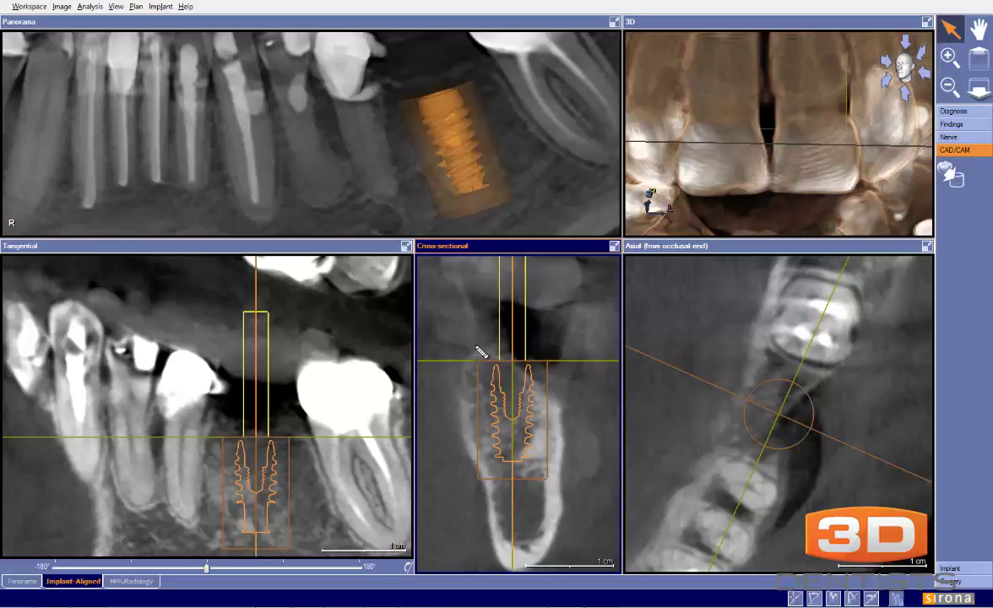
mouse_move(477, 353)
left_mouse_down()
mouse_move(460, 415)
mouse_move(476, 453)
mouse_move(462, 477)
mouse_move(470, 511)
mouse_move(541, 566)
mouse_move(562, 532)
mouse_move(567, 434)
mouse_move(556, 402)
mouse_move(490, 353)
mouse_move(478, 358)
left_mouse_up()
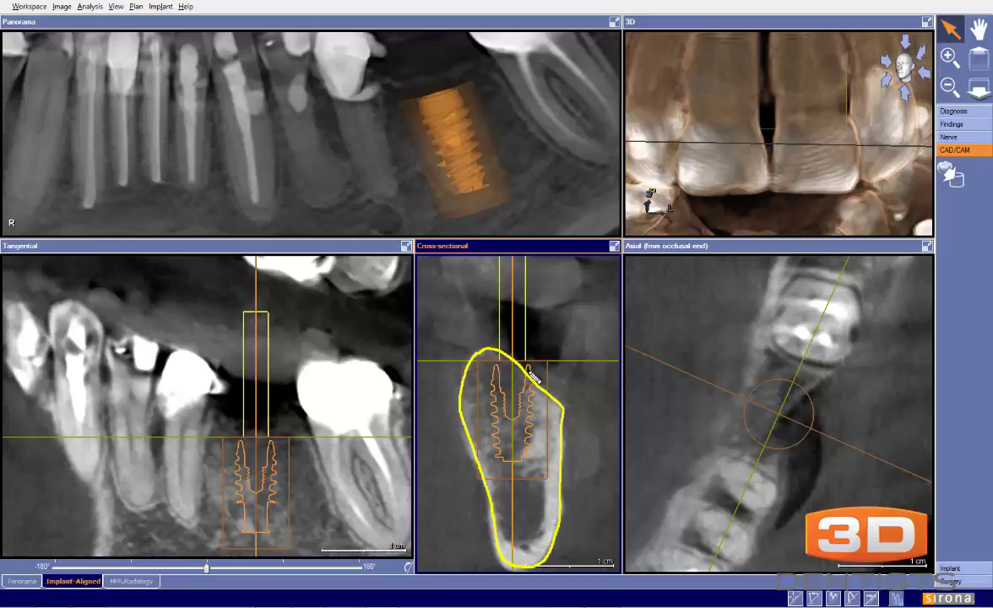
key("Escape")
Draw a straight line in the tangential view from the molar crown to above the front teeth.
left_click(336, 416)
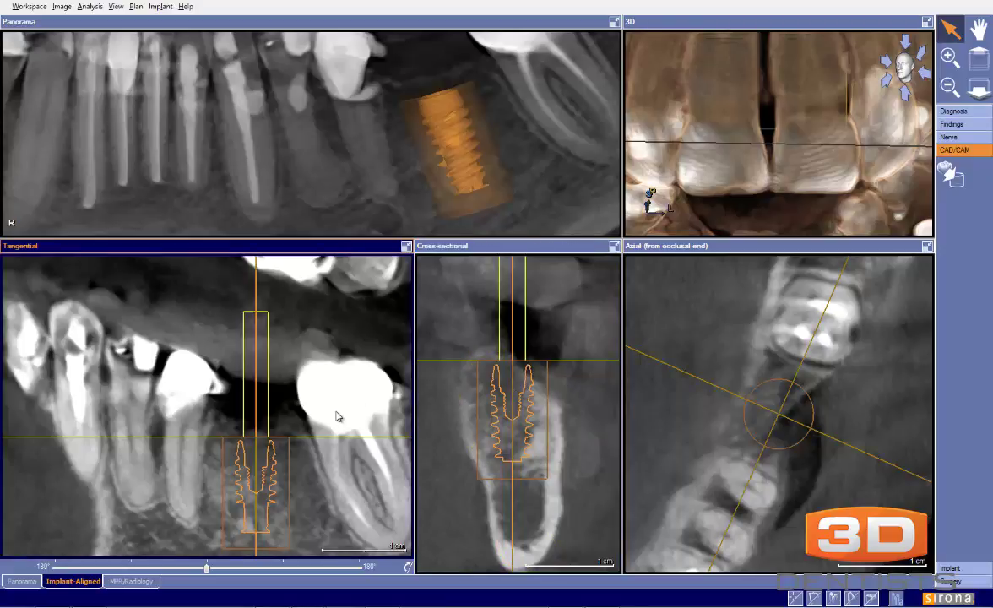
scroll(337, 416, "down", 1)
mouse_move(328, 410)
left_mouse_down()
mouse_move(325, 387)
mouse_move(62, 281)
left_mouse_up()
key("ctrl+shift+d")
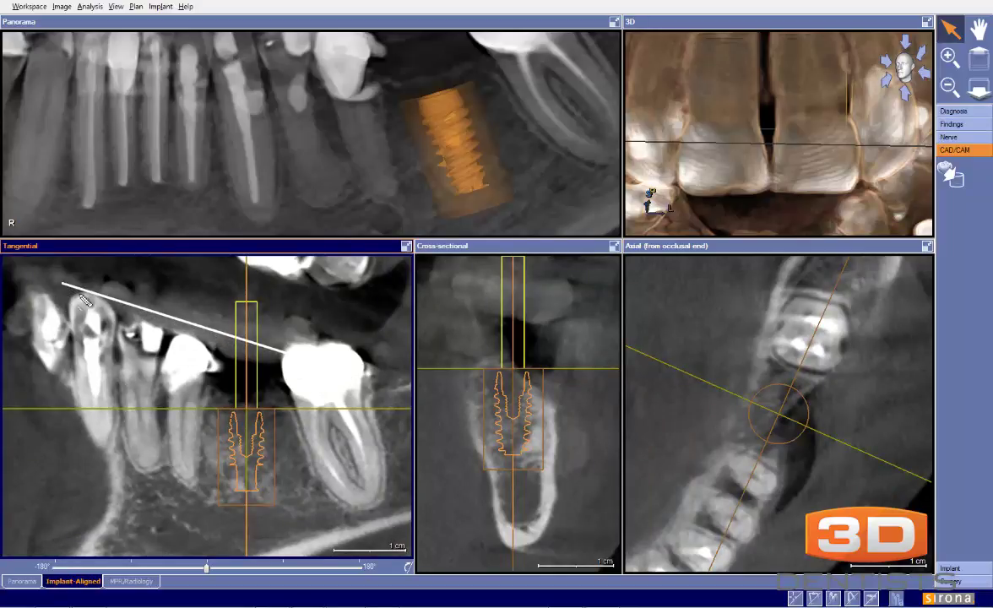
Draw a nearly level line in the tangential view from the molar crown past the front teeth, and clear the markings.
left_click_drag(283, 361, 26, 354)
key("Escape")
scroll(315, 416, "down", 1)
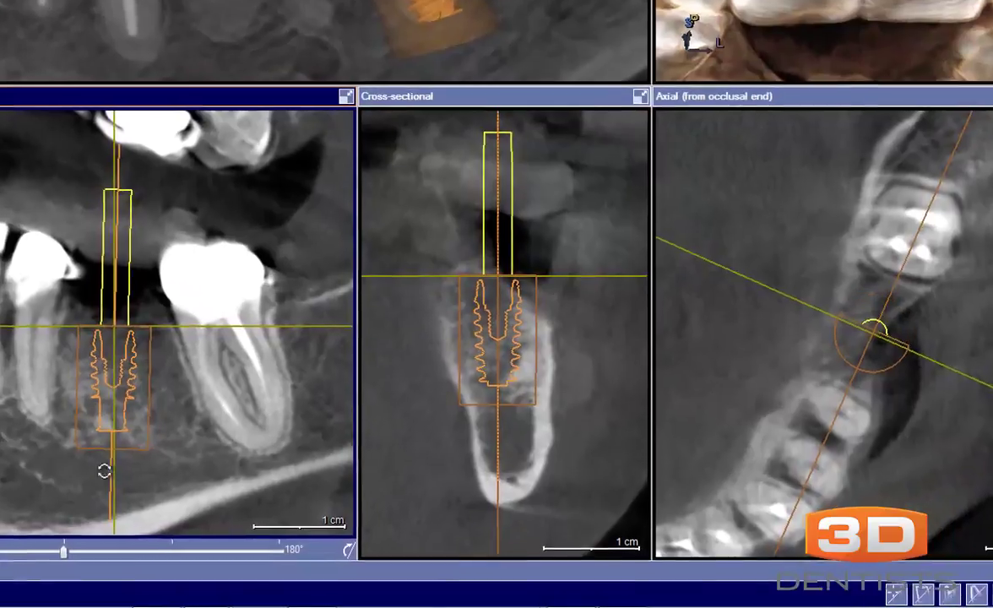
Adjust the implant's tilt in the tangential view, check it with a level line from the molar crown past the front teeth, and clear the line.
left_click_drag(175, 492, 154, 481)
left_click_drag(78, 457, 105, 453)
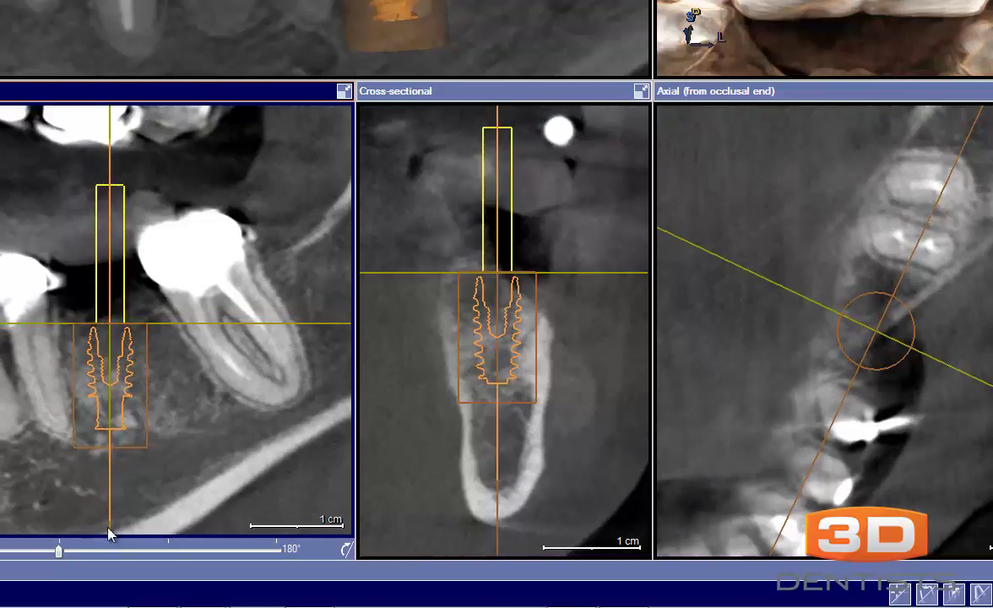
left_click_drag(59, 558, 54, 553)
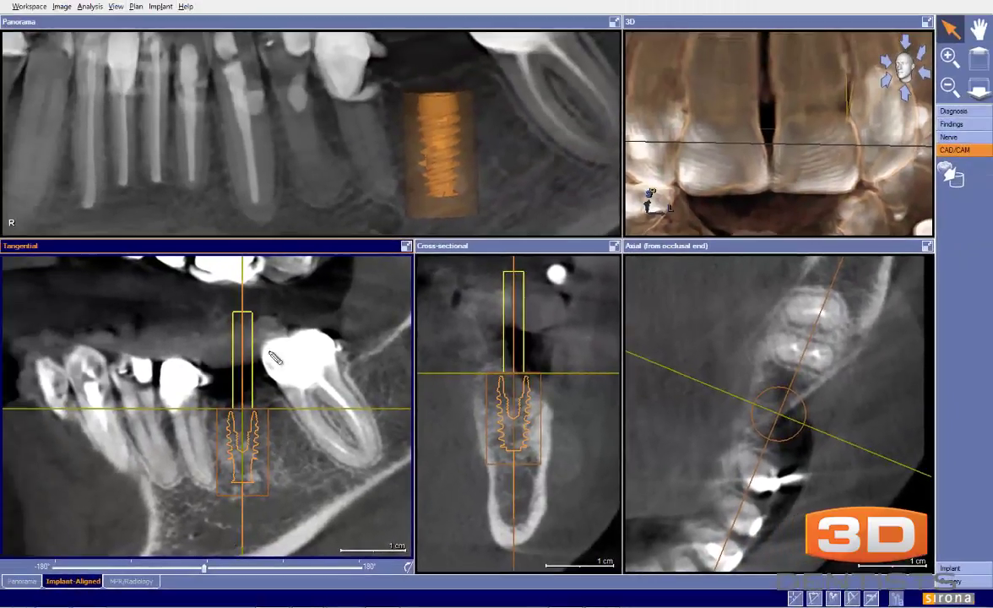
left_click_drag(262, 352, 27, 359)
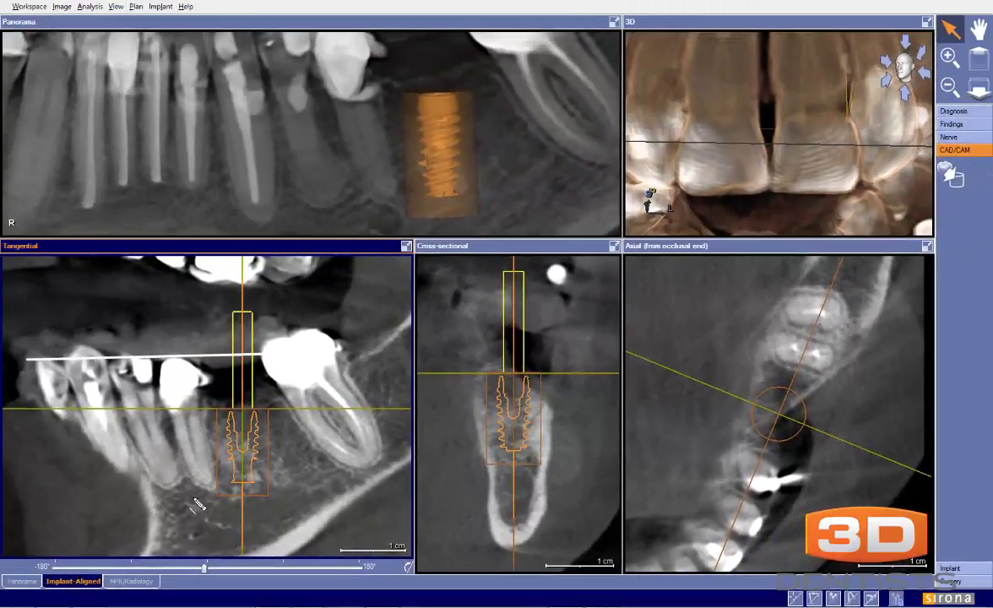
key("Escape")
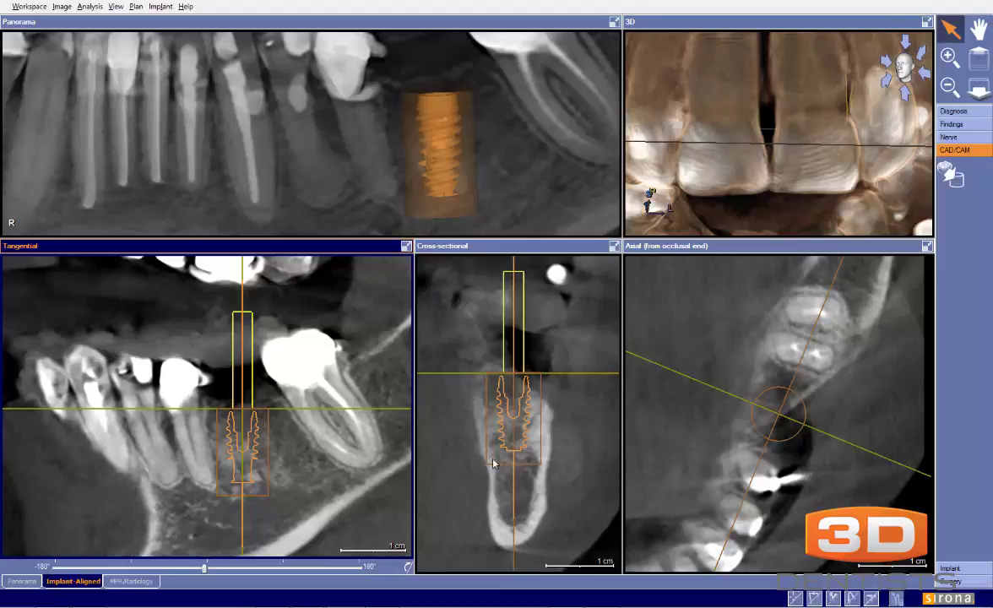
Raise the axial slice to crown level and fine-tune the implant's tilt between the neighbouring teeth in the tangential view.
left_click_drag(699, 444, 694, 400)
scroll(697, 396, "up", 1)
middle_click_drag(889, 308, 869, 284)
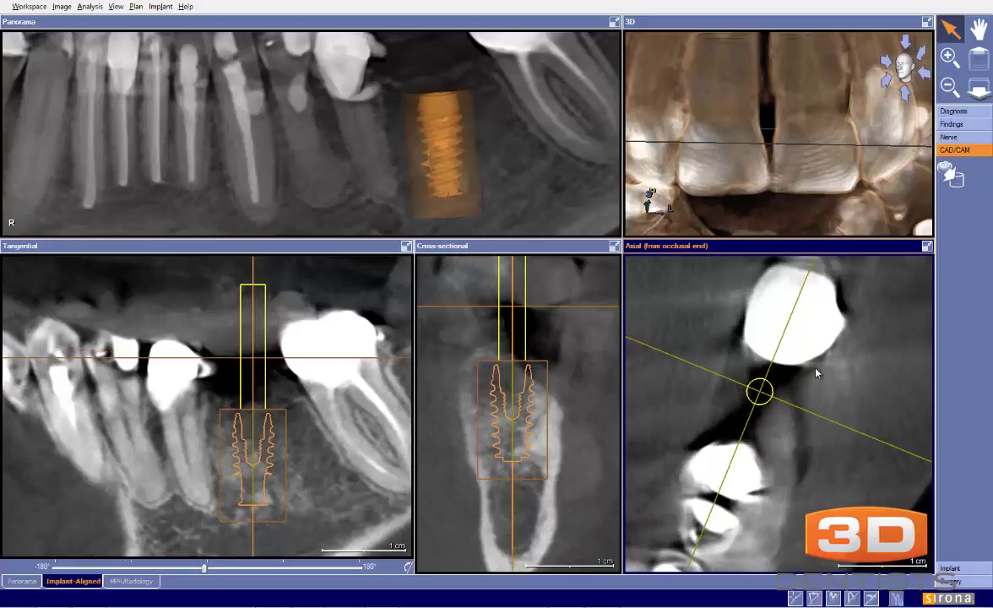
left_click(253, 532)
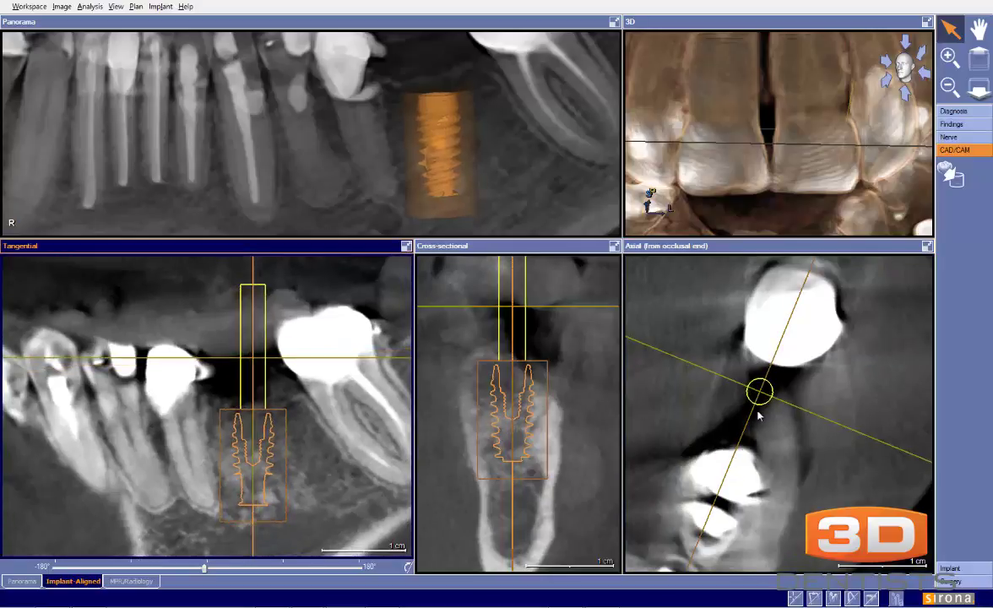
left_click_drag(253, 441, 249, 441)
left_click_drag(252, 337, 253, 337)
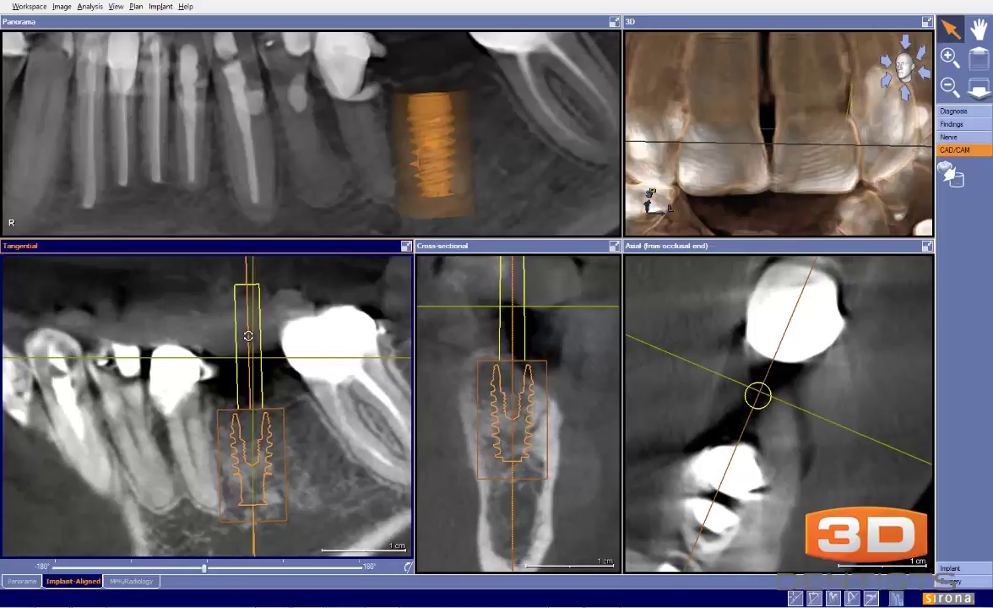
Reposition the implant between the bone walls in the cross-sectional view.
left_click(562, 443)
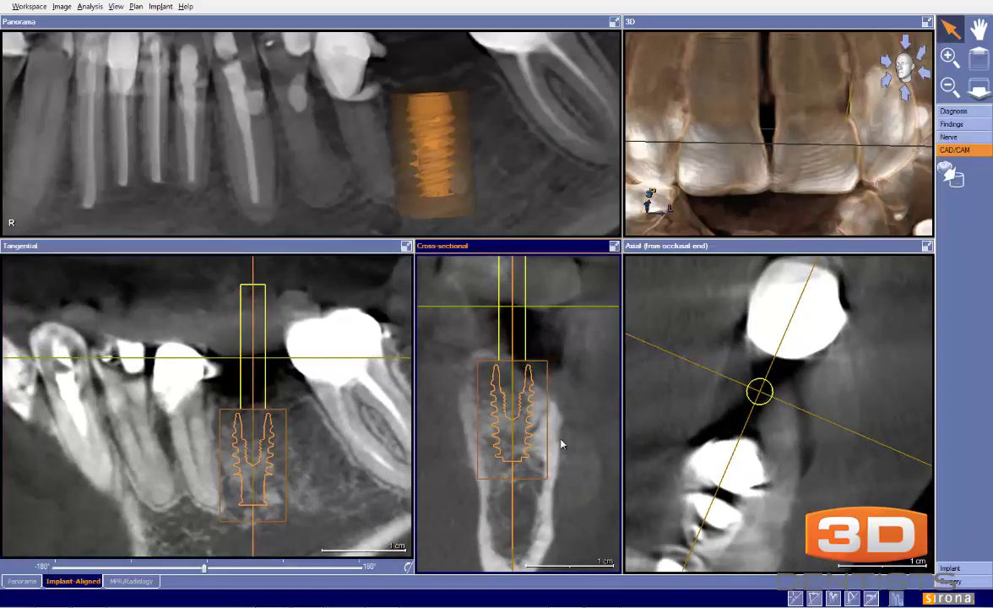
scroll(561, 442, "up", 2)
scroll(561, 441, "down", 1)
left_click_drag(562, 426, 571, 440)
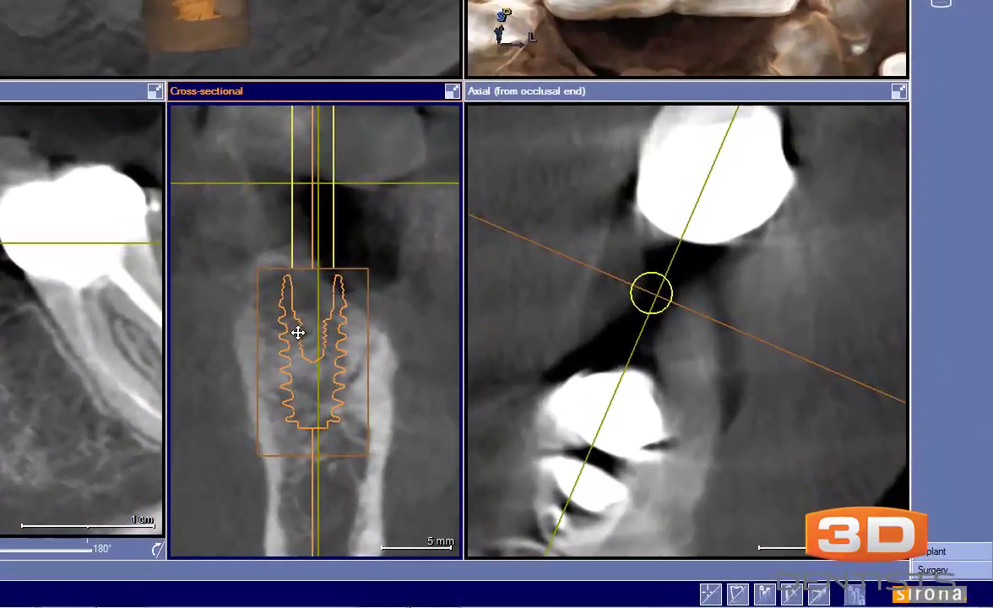
mouse_move(298, 333)
left_mouse_down()
mouse_move(297, 314)
mouse_move(304, 333)
left_mouse_up()
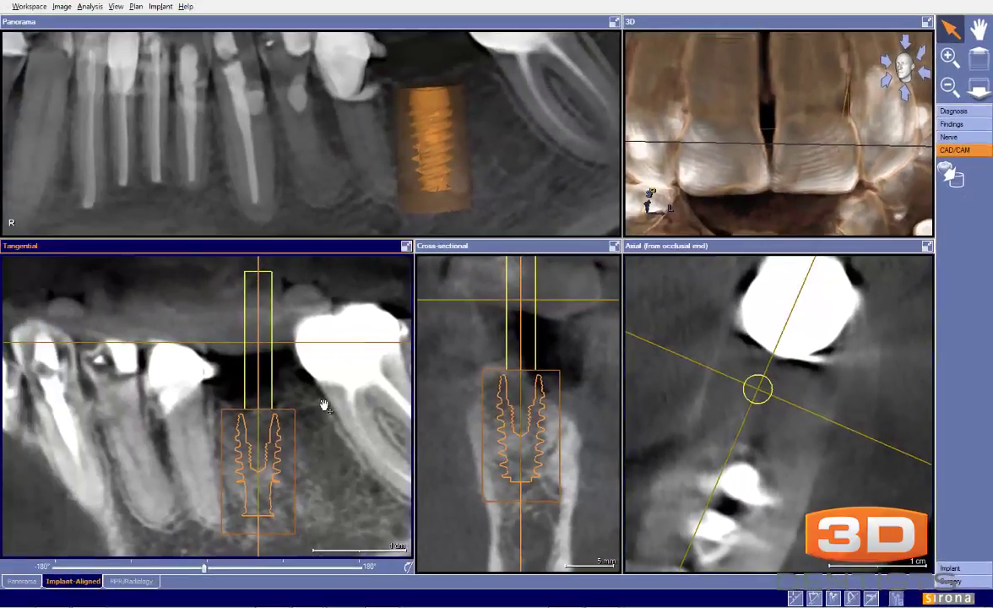
left_click_drag(324, 406, 323, 389)
scroll(324, 390, "down", 3)
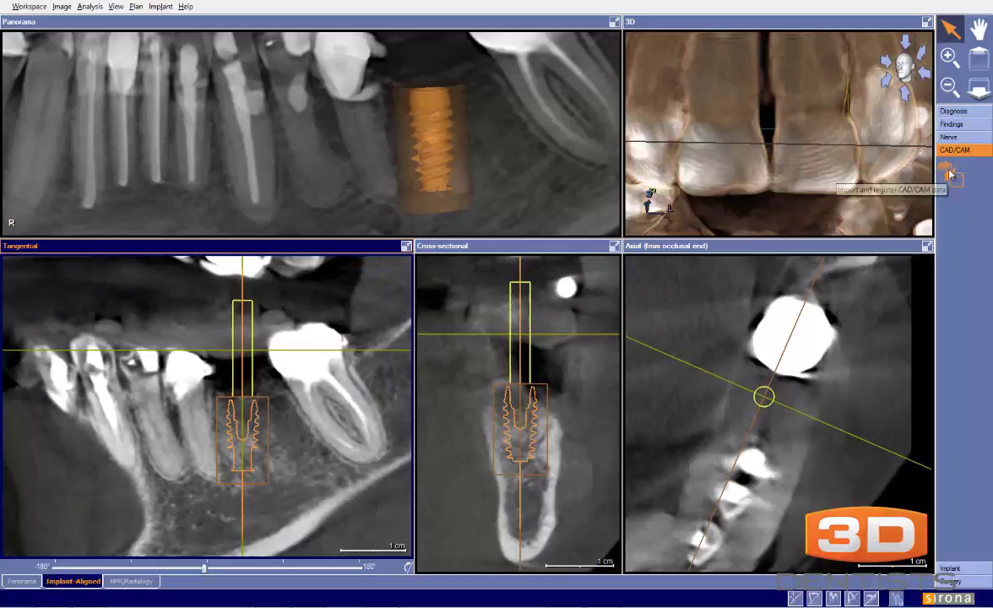
Import the CAD/CAM data with optical impression I19 for registration and turn the 3D model to its occlusal side.
left_click(950, 174)
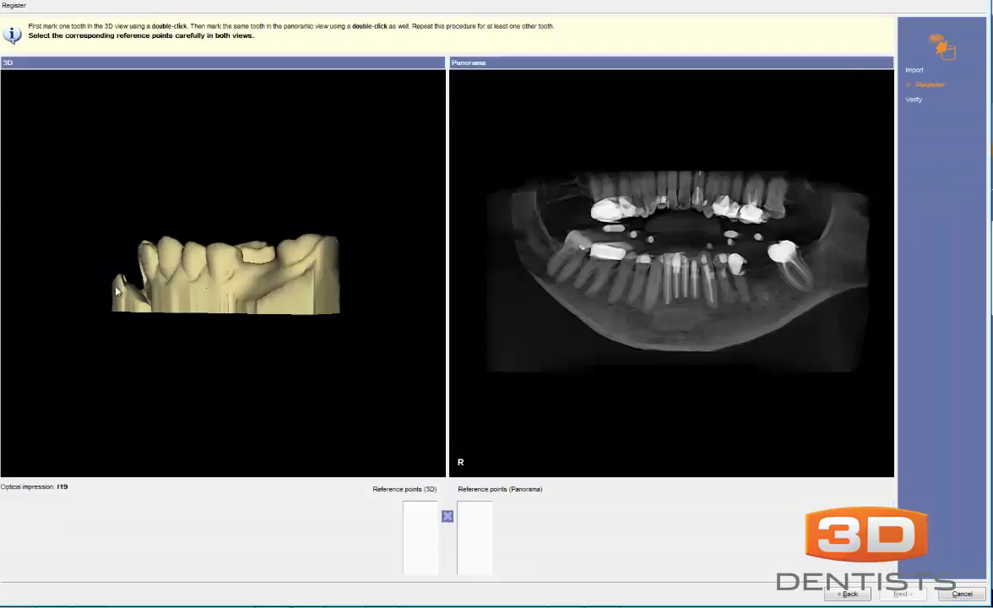
left_click_drag(116, 291, 225, 358)
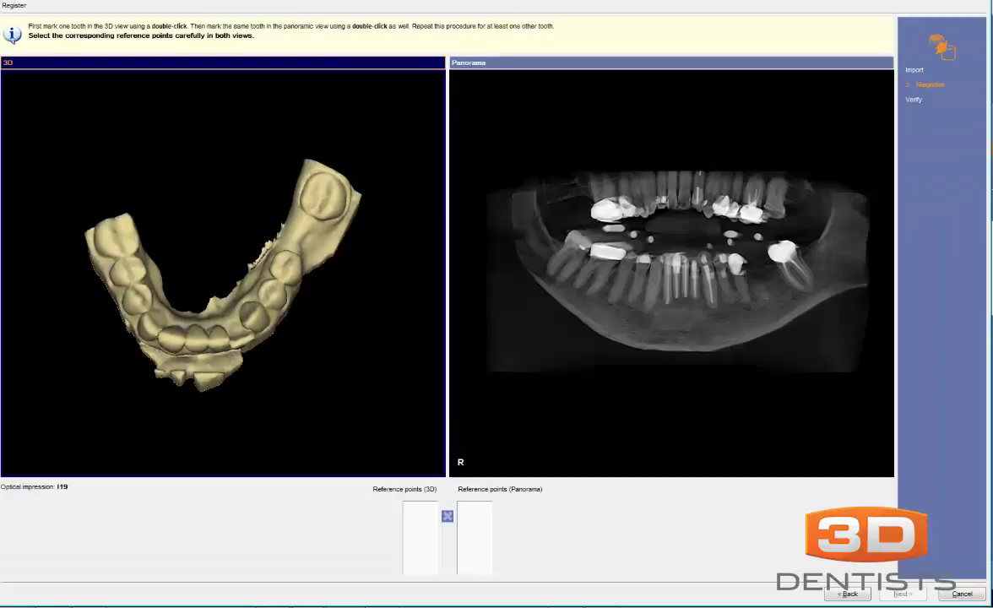
Switch to the lower arch photo in Picasa Photo Viewer, compare its teeth with the 3D model, and close the photo.
mouse_move(140, 605)
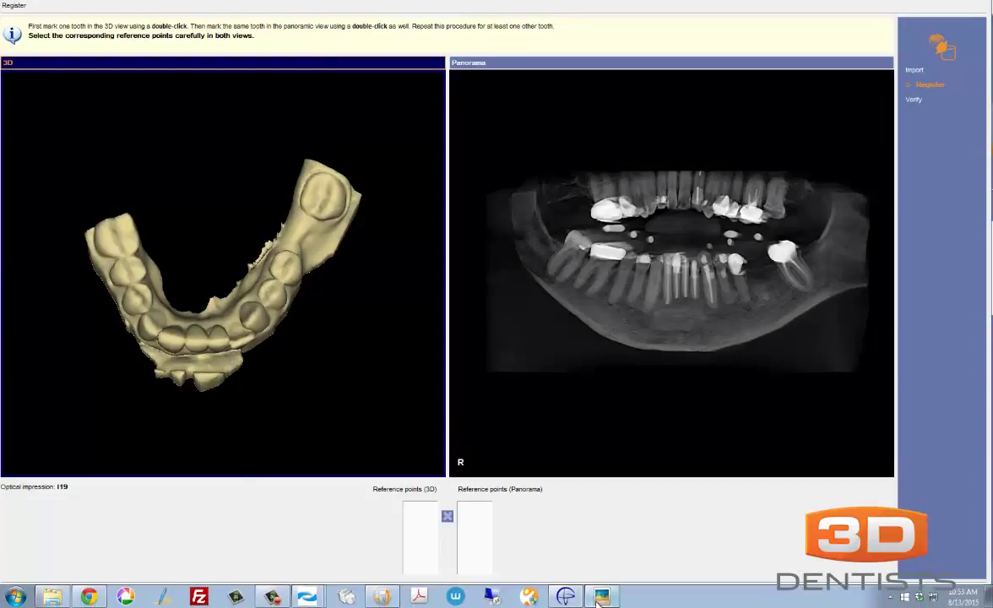
left_click_drag(992, 15, 444, 14)
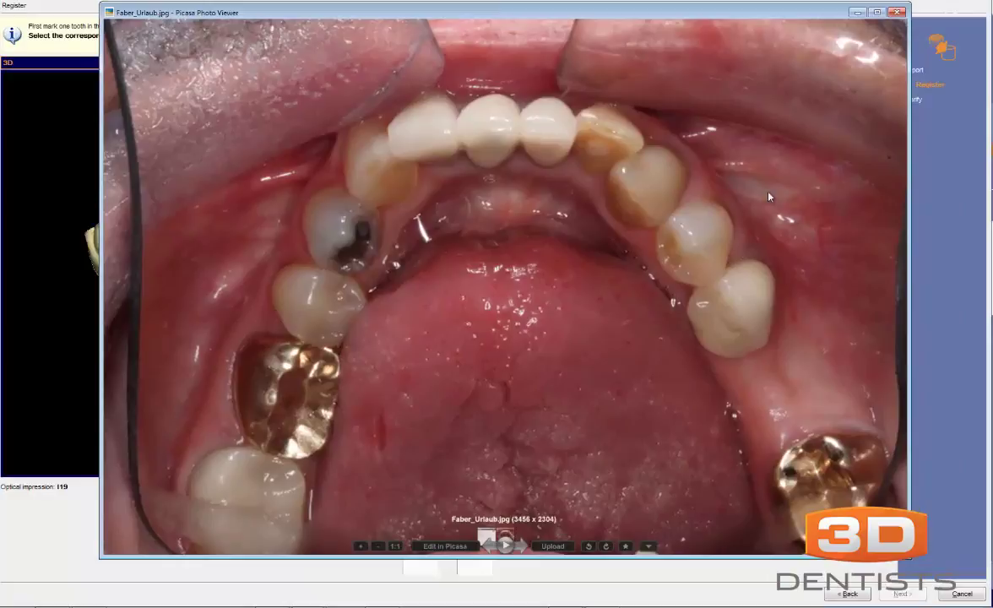
left_click(893, 12)
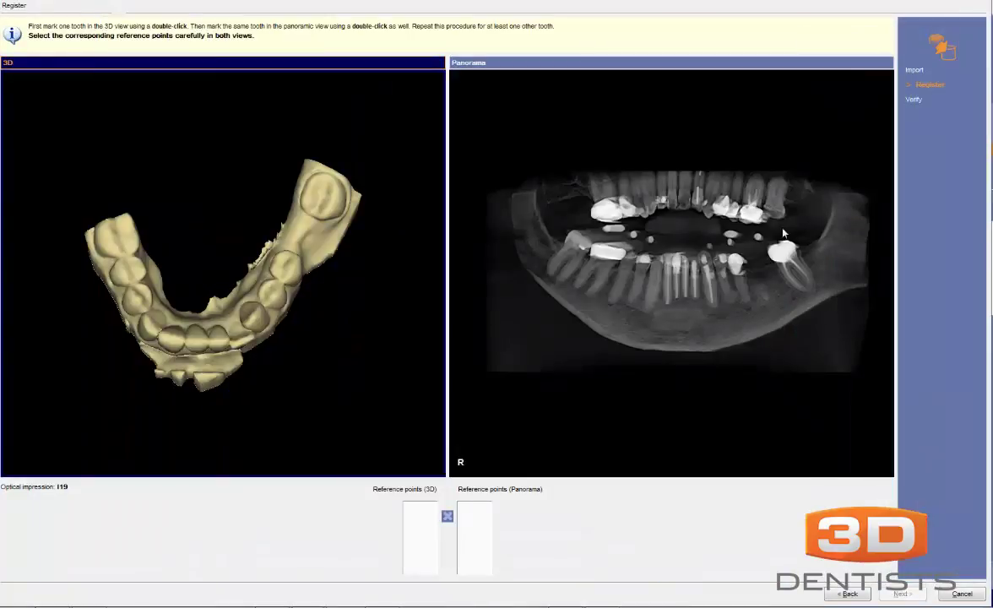
Mark reference point 1 on the front tooth toward the implant side in both the 3D model and the panorama.
scroll(240, 288, "up", 3)
left_click_drag(247, 296, 263, 265)
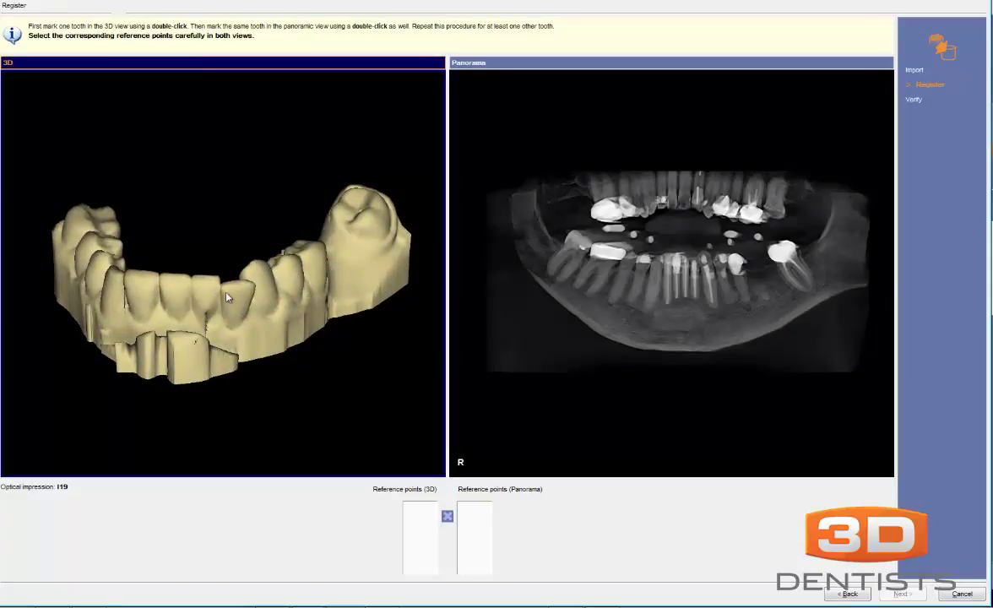
double_click(237, 294)
double_click(693, 267)
Mark reference point 2 on the second tooth in front of the gap in both the 3D model and the panorama.
left_click_drag(288, 284, 266, 289)
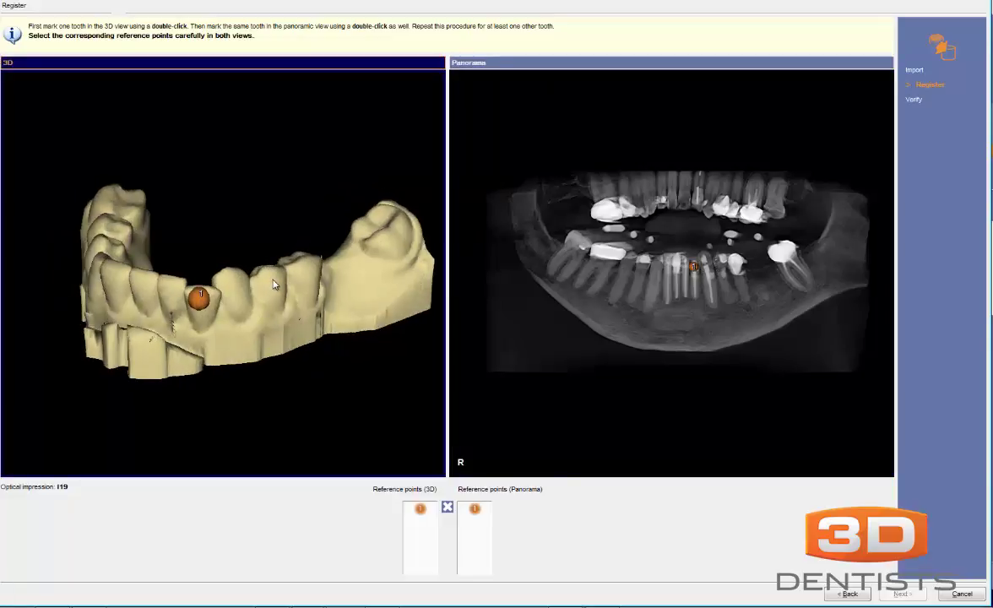
double_click(271, 281)
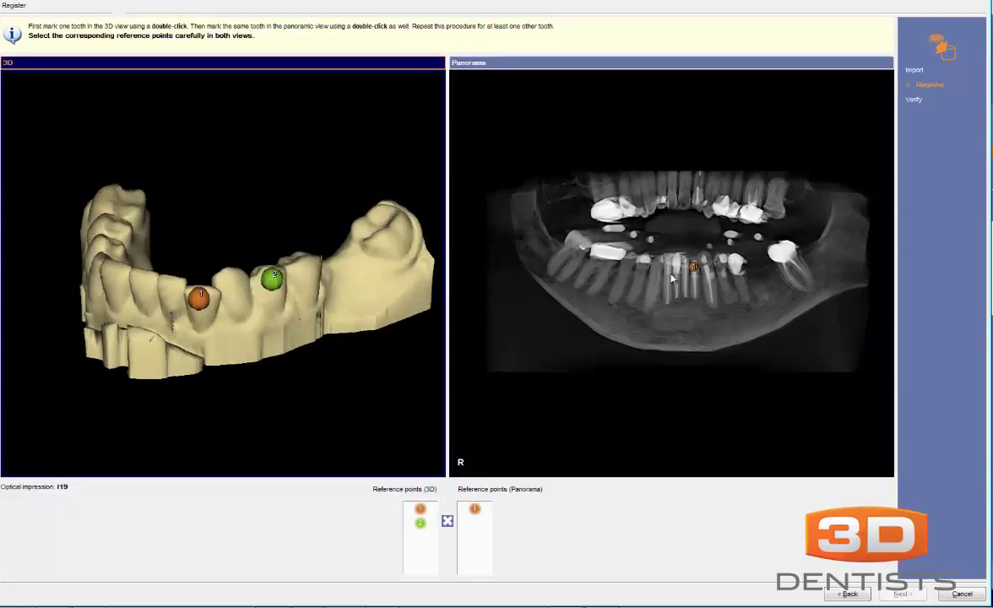
double_click(722, 261)
Mark reference point 3 on the canine on the opposite side of the arch in both the 3D model and the panorama.
left_click_drag(253, 273, 349, 274)
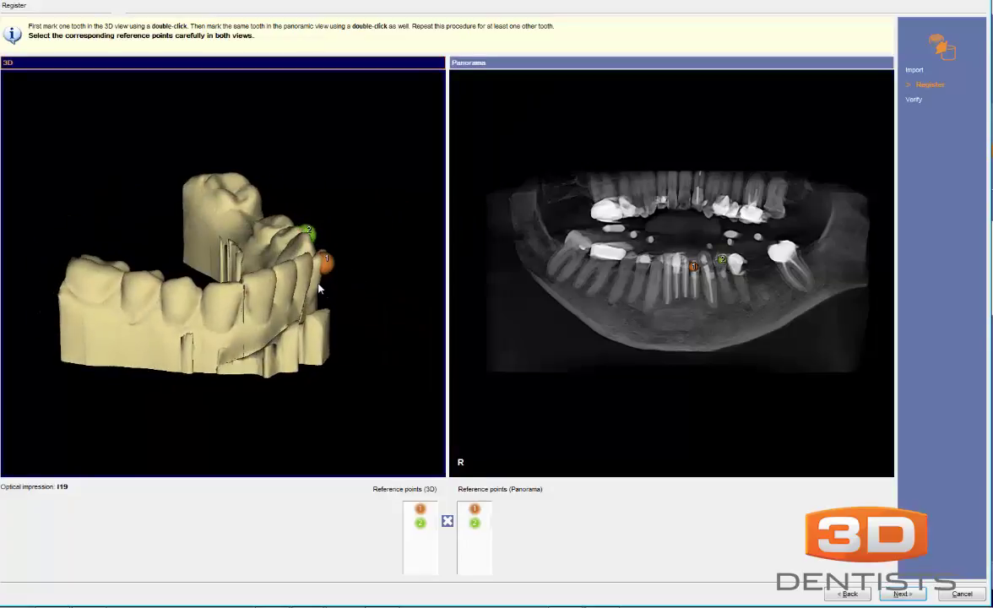
double_click(223, 302)
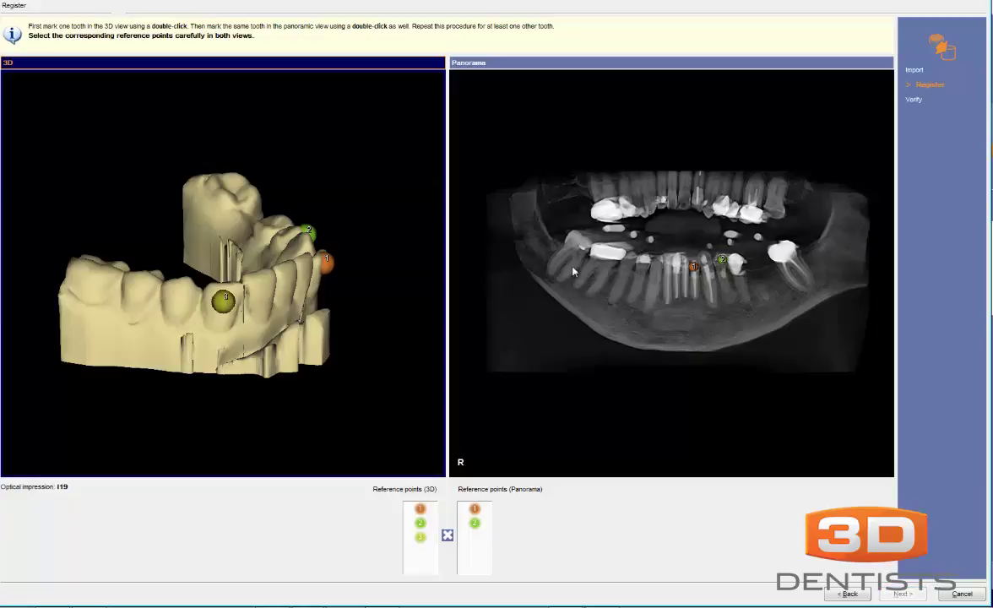
double_click(659, 266)
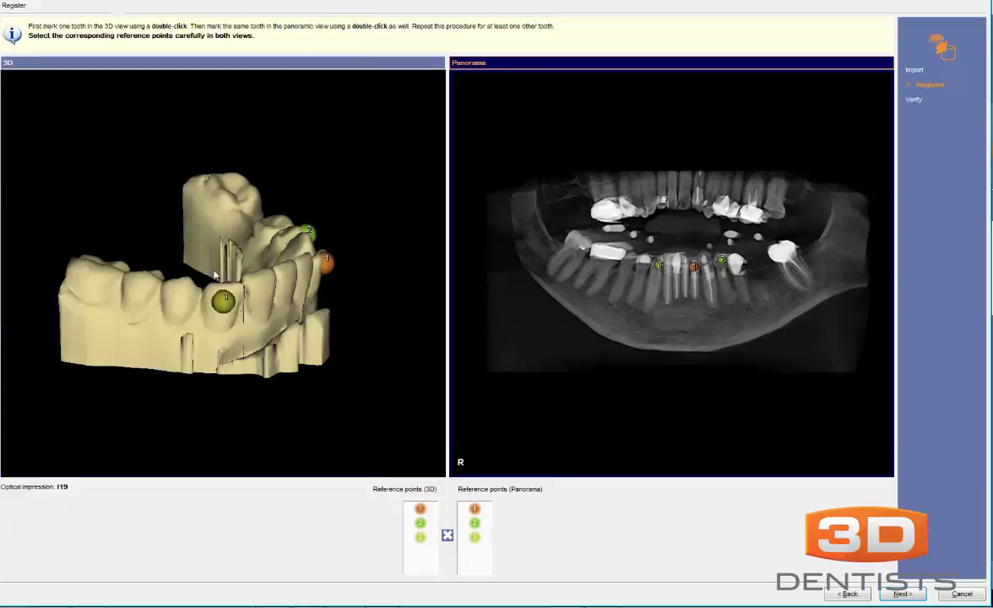
Mark reference point 4 two teeth behind point 3 in both views, removing the first attempt on the tooth between them.
double_click(179, 290)
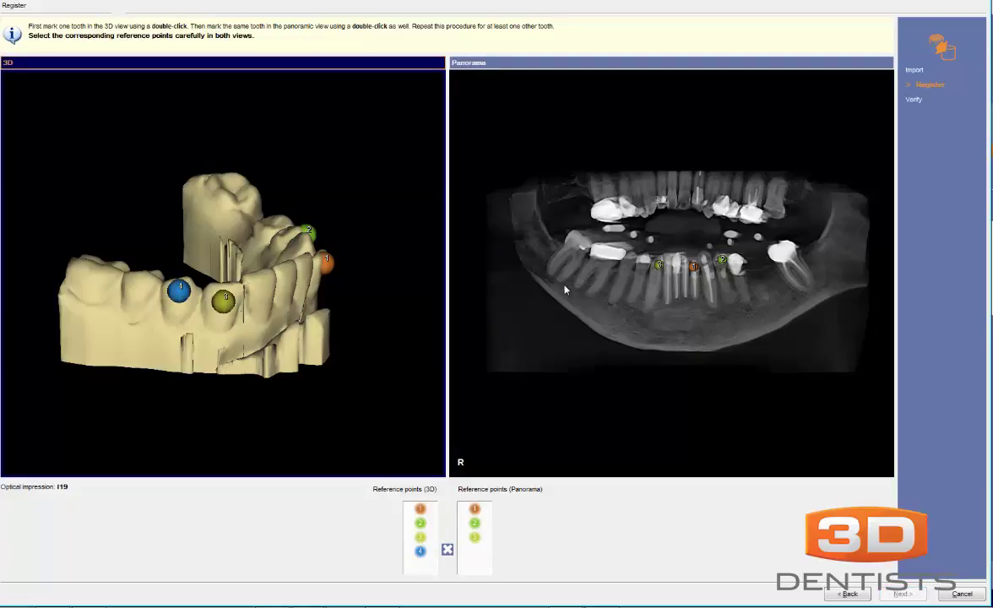
left_click(446, 549)
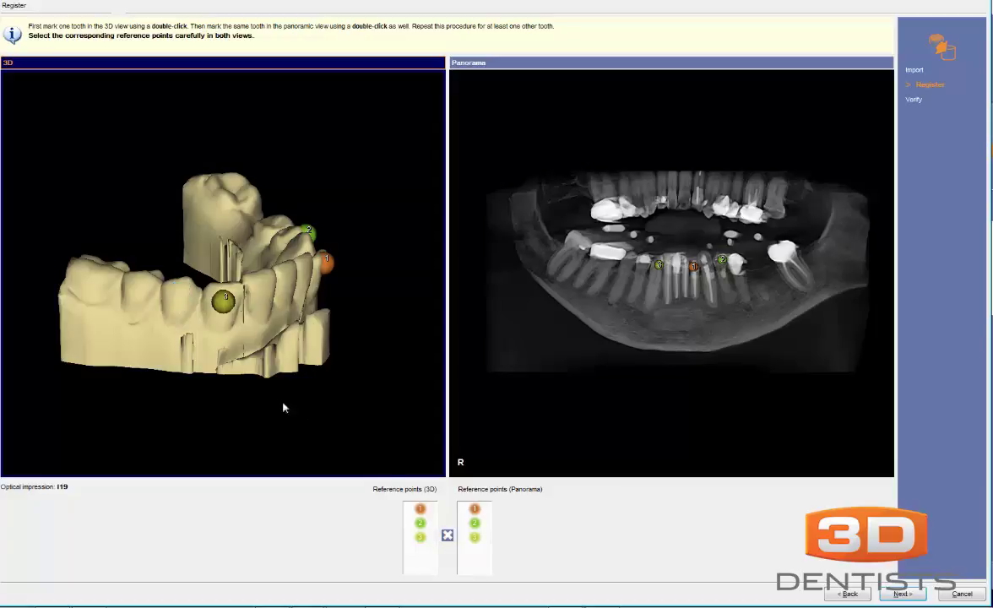
double_click(141, 289)
double_click(630, 262)
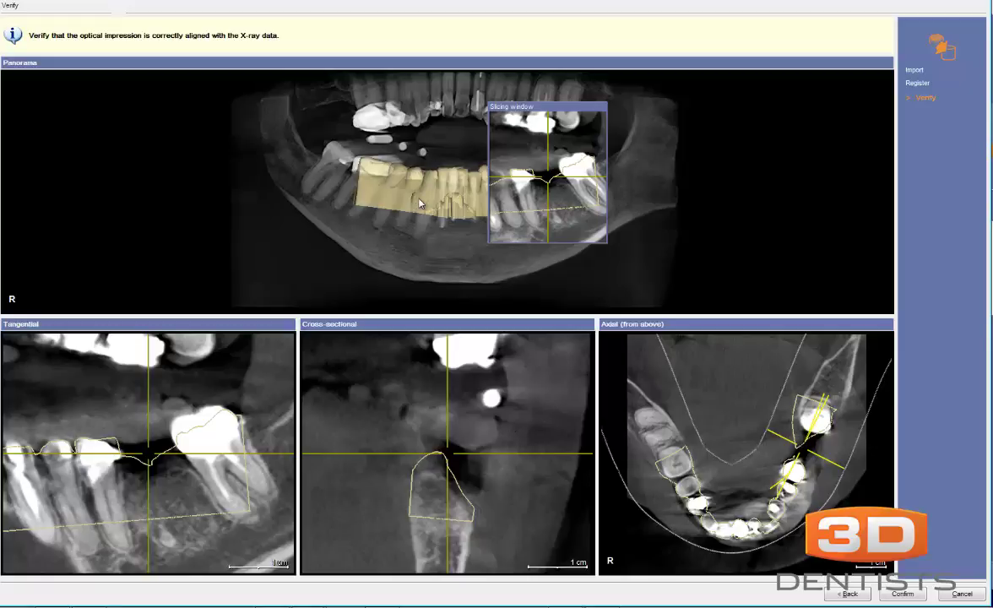
Check the impression outline against the teeth around the arch in the axial view, and confirm the registration.
scroll(685, 478, "up", 4)
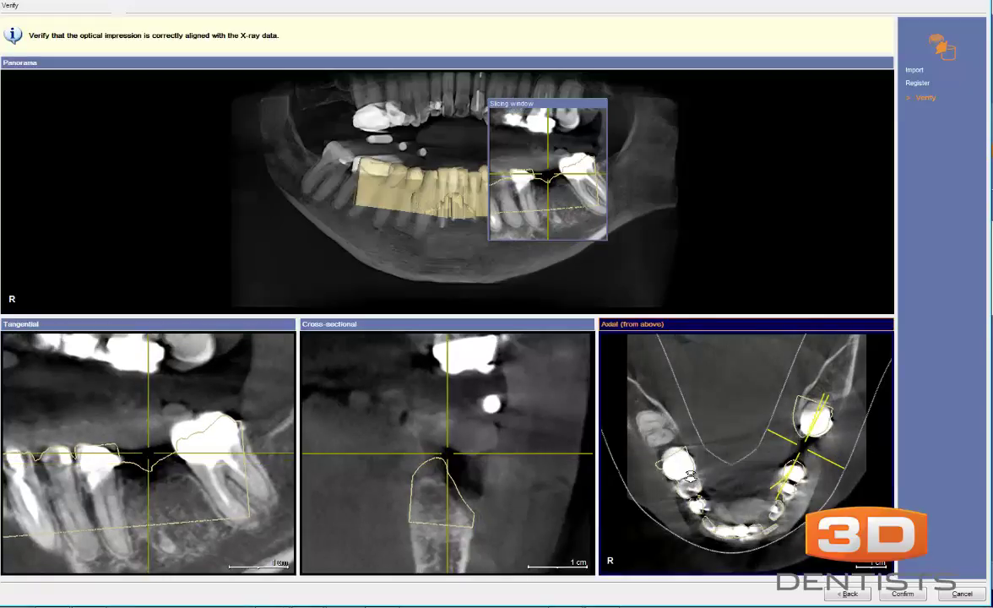
scroll(692, 480, "up", 3)
middle_click_drag(703, 469, 726, 399)
left_click_drag(726, 400, 701, 434)
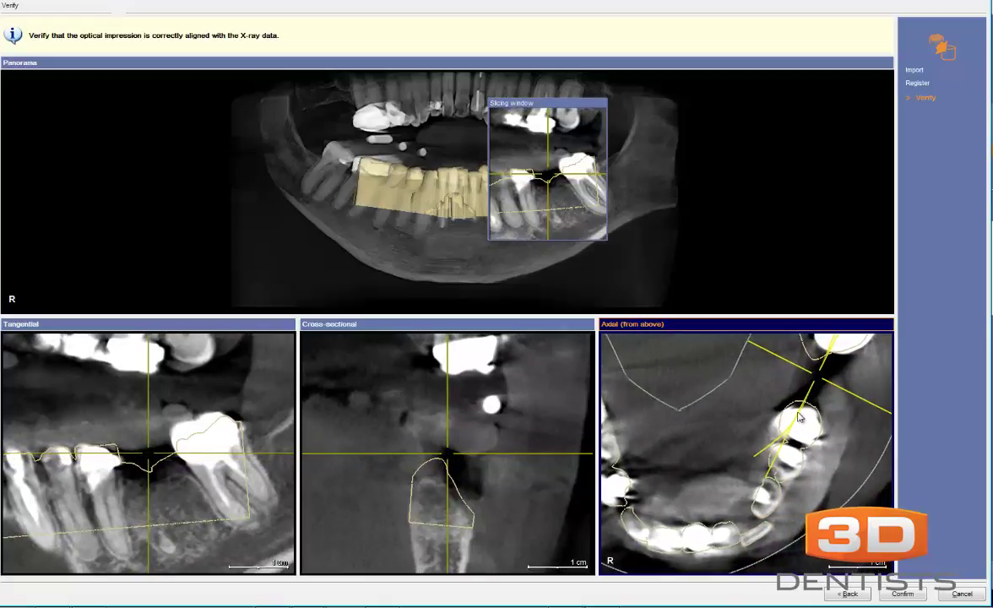
scroll(783, 409, "up", 2)
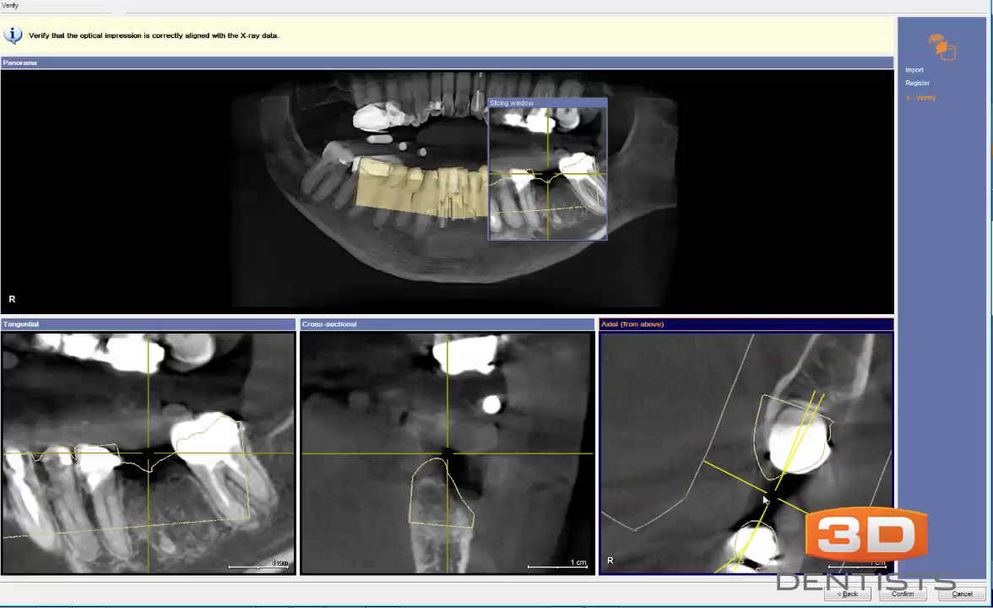
left_click_drag(749, 498, 898, 441)
left_click_drag(695, 436, 696, 379)
scroll(741, 455, "down", 2)
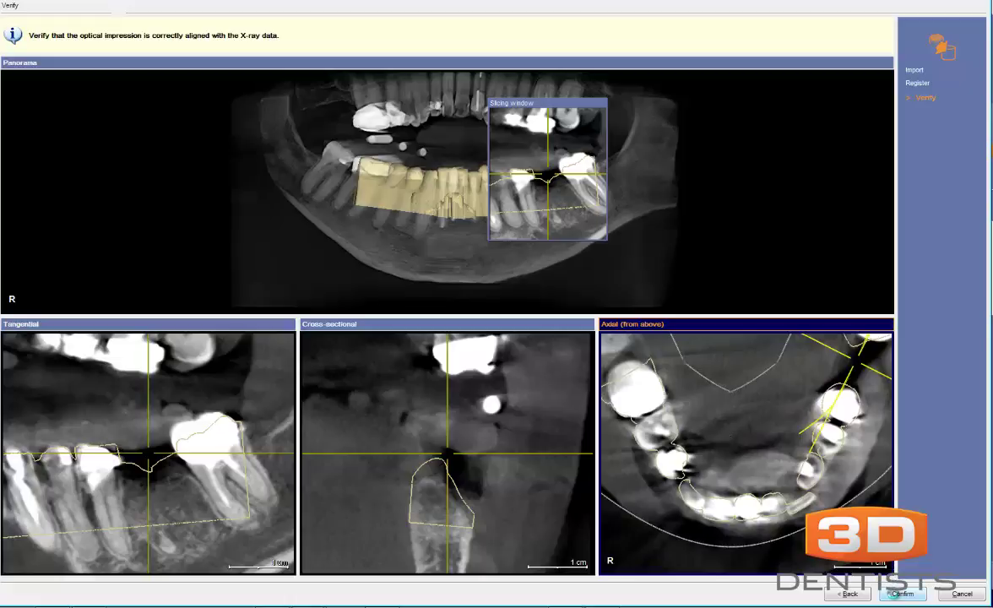
left_click(900, 594)
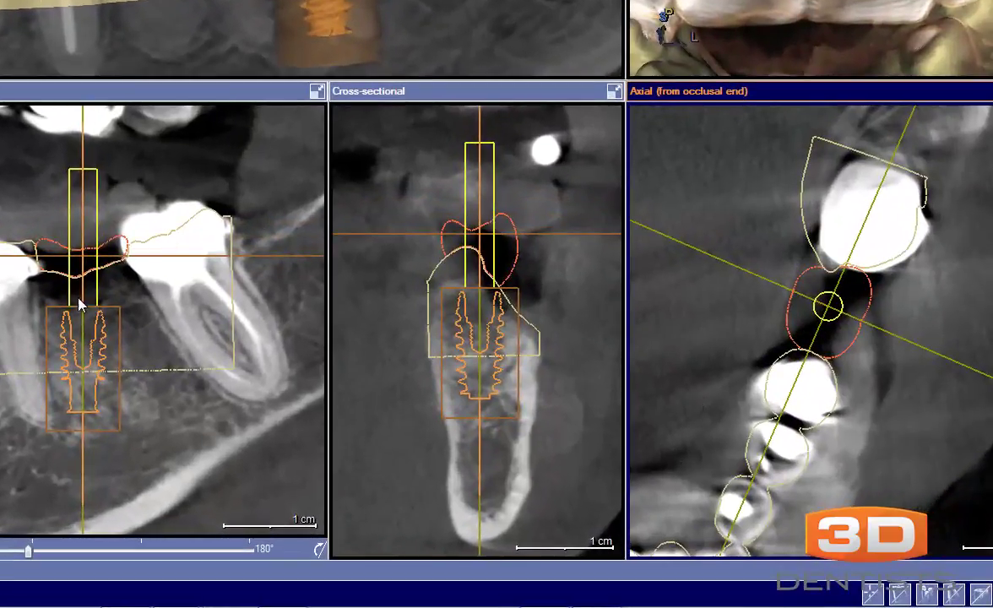
Fine-tune the implant's tilt relative to the planned crown in the tangential and cross-sectional views.
left_click(82, 459)
left_click_drag(82, 459, 93, 475)
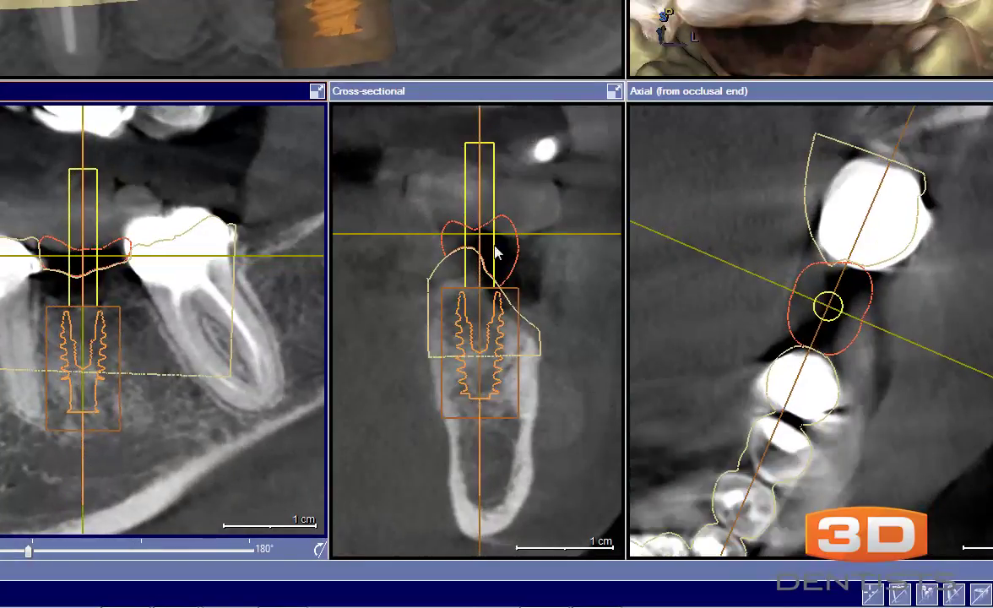
left_click_drag(479, 190, 476, 187)
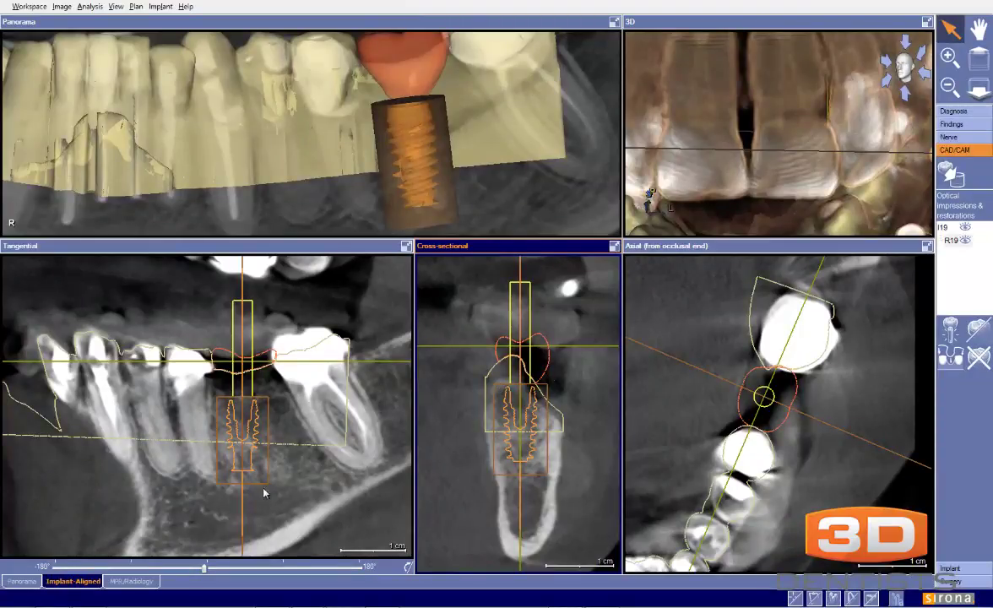
left_click(237, 456)
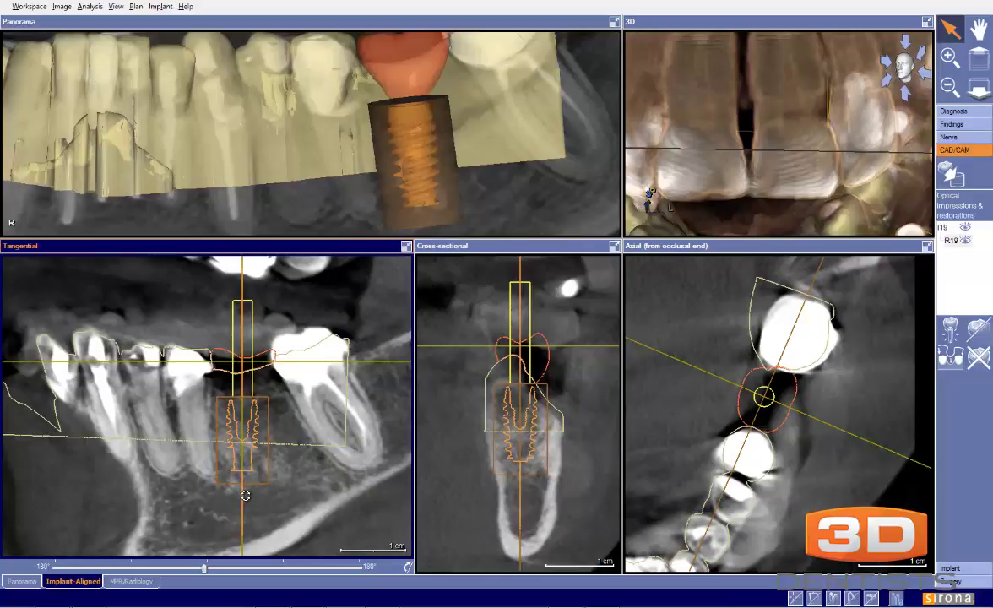
Bring the planned crown and implant into view in the panorama, 3D and cross-sectional views, and turn the tangential slice slightly about the implant.
left_click_drag(581, 59, 551, 109)
mouse_move(741, 148)
left_mouse_down()
mouse_move(731, 98)
mouse_move(794, 169)
mouse_move(690, 142)
mouse_move(816, 185)
mouse_move(806, 146)
mouse_move(732, 133)
left_mouse_up()
middle_click_drag(584, 343, 572, 312)
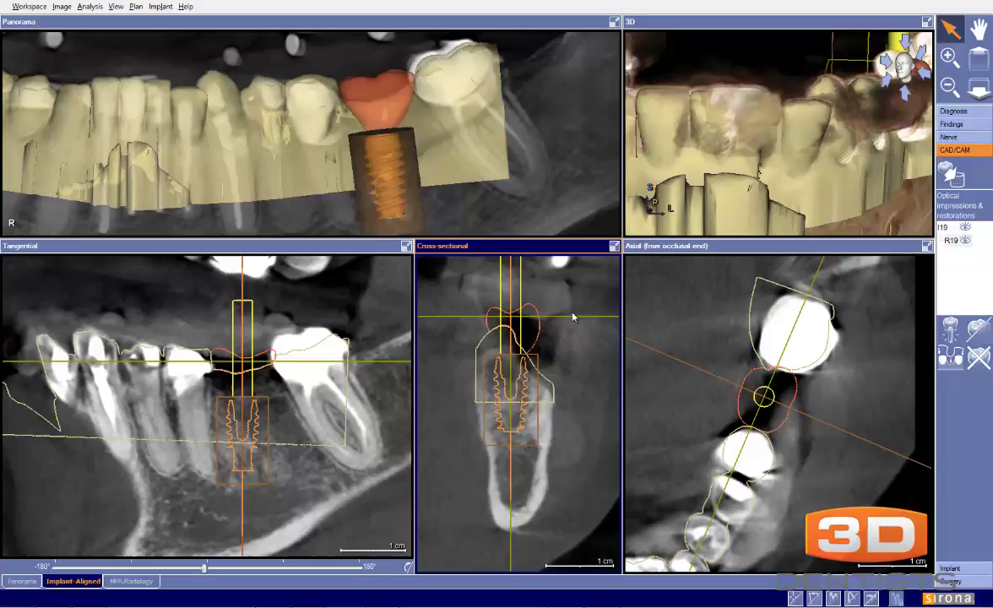
scroll(567, 312, "down", 1)
scroll(567, 316, "up", 1)
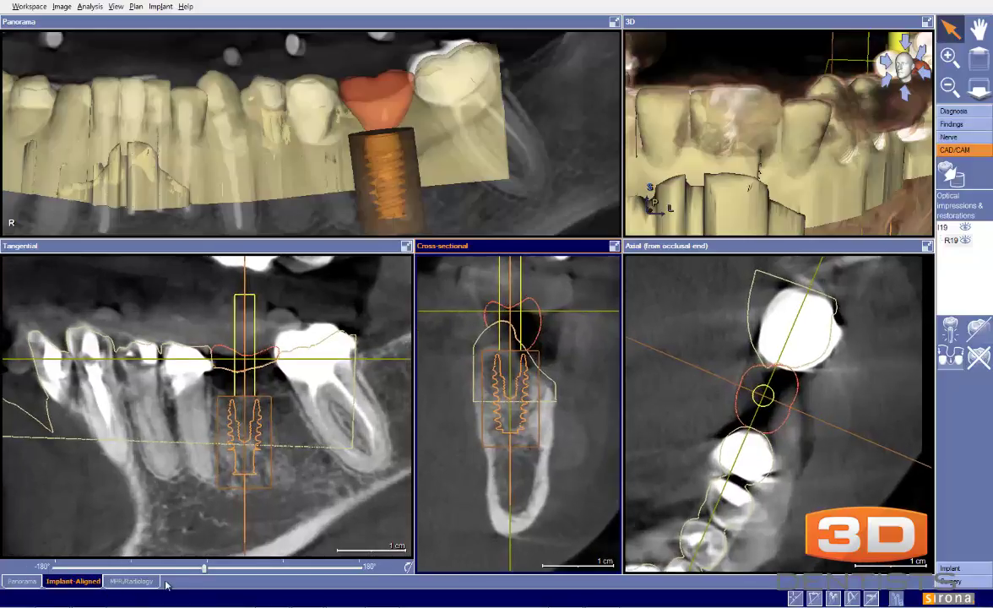
mouse_move(205, 568)
left_mouse_down()
mouse_move(230, 576)
mouse_move(193, 564)
mouse_move(201, 567)
left_mouse_up()
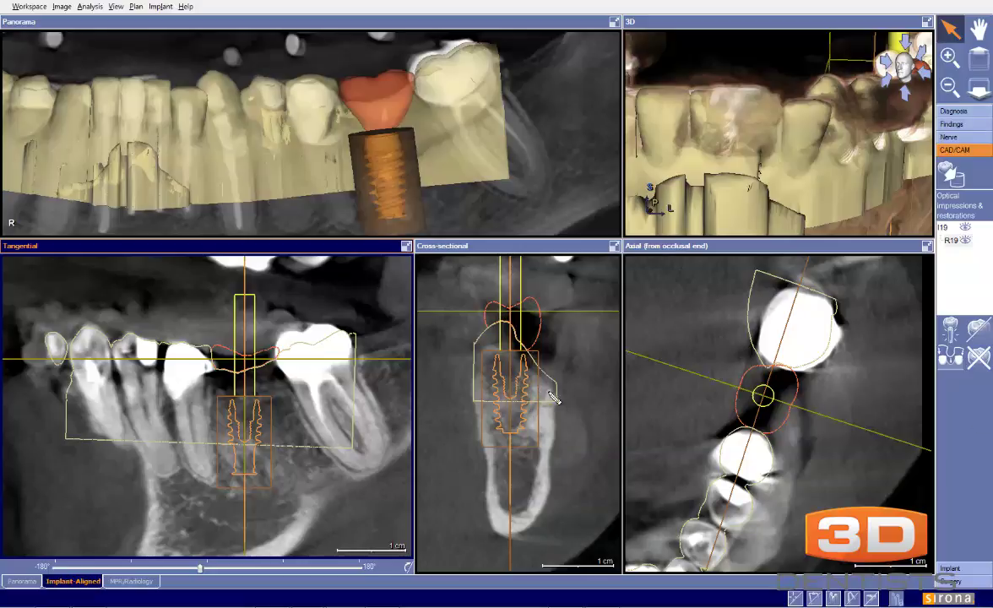
Circle the bone edge beside the implant, draw a line down the implant's length and trace the gum contour in the cross-sectional view.
mouse_move(555, 387)
left_mouse_down()
mouse_move(530, 423)
mouse_move(550, 419)
mouse_move(553, 391)
left_mouse_up()
left_click_drag(506, 321, 515, 431)
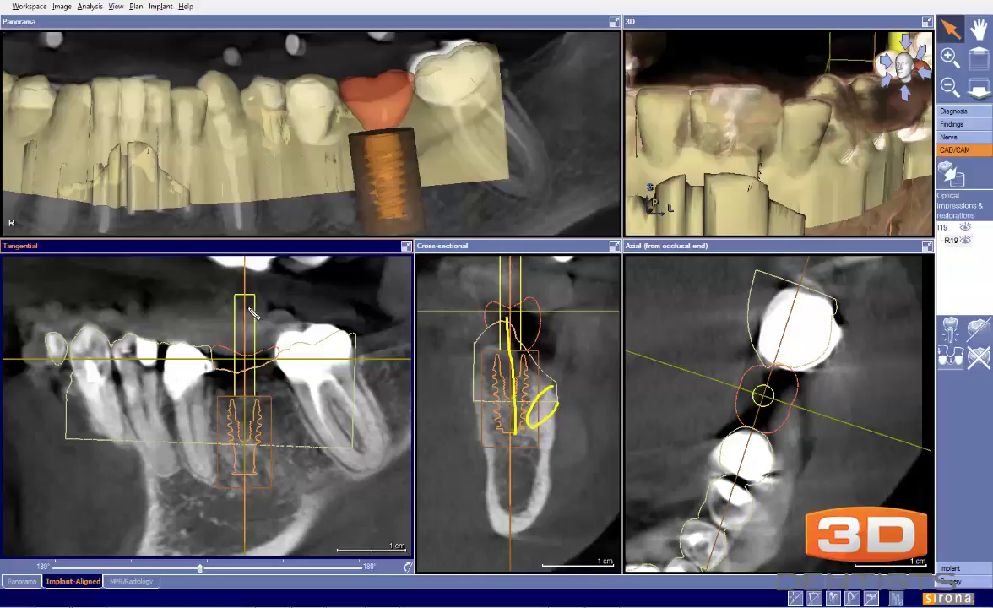
mouse_move(508, 343)
left_mouse_down()
mouse_move(540, 369)
mouse_move(510, 361)
mouse_move(507, 344)
left_mouse_up()
mouse_move(556, 385)
left_mouse_down()
mouse_move(529, 405)
mouse_move(546, 421)
mouse_move(545, 362)
mouse_move(482, 329)
mouse_move(539, 369)
mouse_move(565, 423)
mouse_move(560, 393)
mouse_move(524, 349)
mouse_move(498, 337)
mouse_move(537, 370)
mouse_move(505, 332)
mouse_move(466, 338)
mouse_move(498, 303)
mouse_move(505, 323)
left_mouse_up()
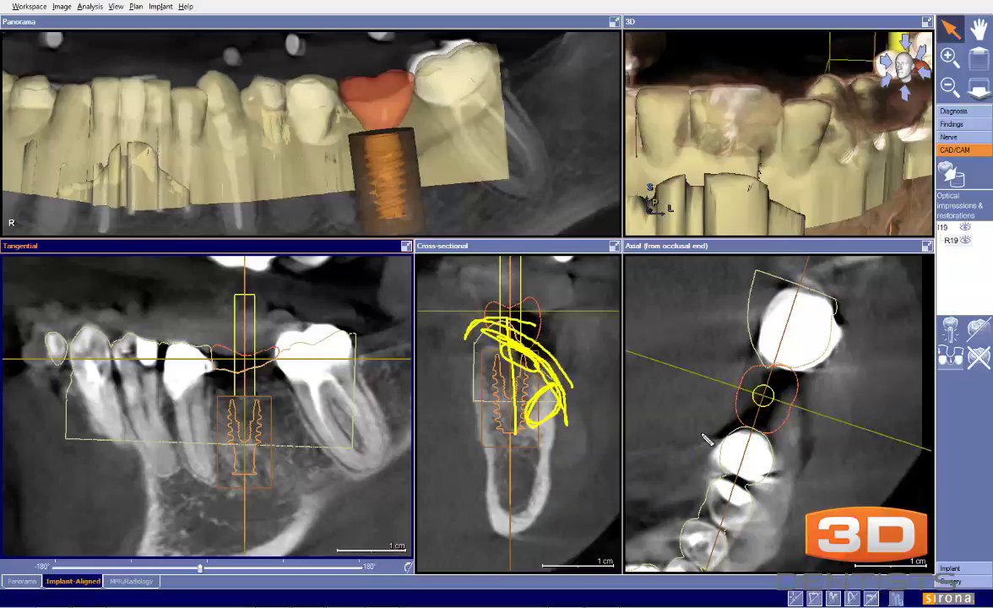